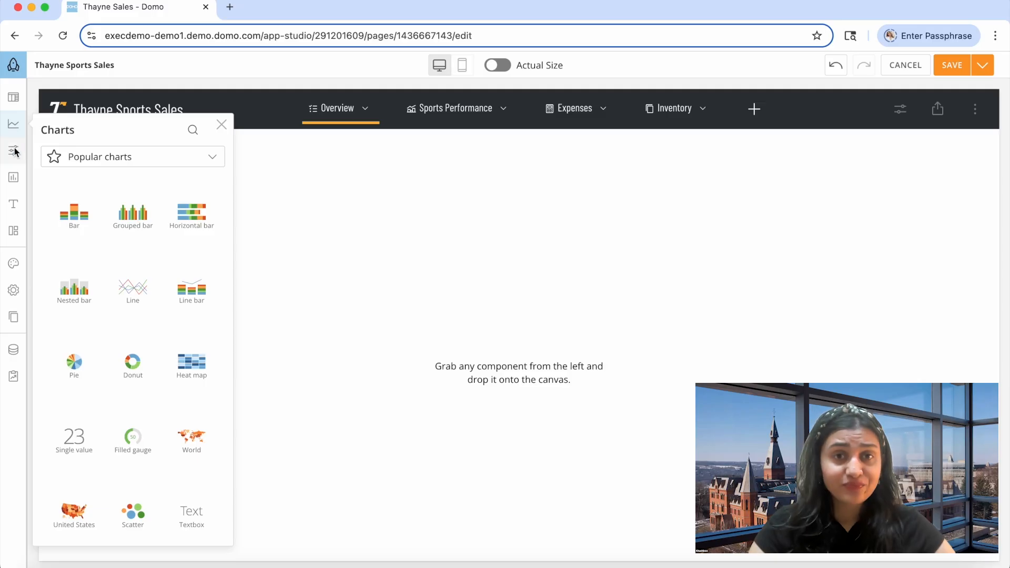
{"action": "left_click", "coordinate": [15, 152]}
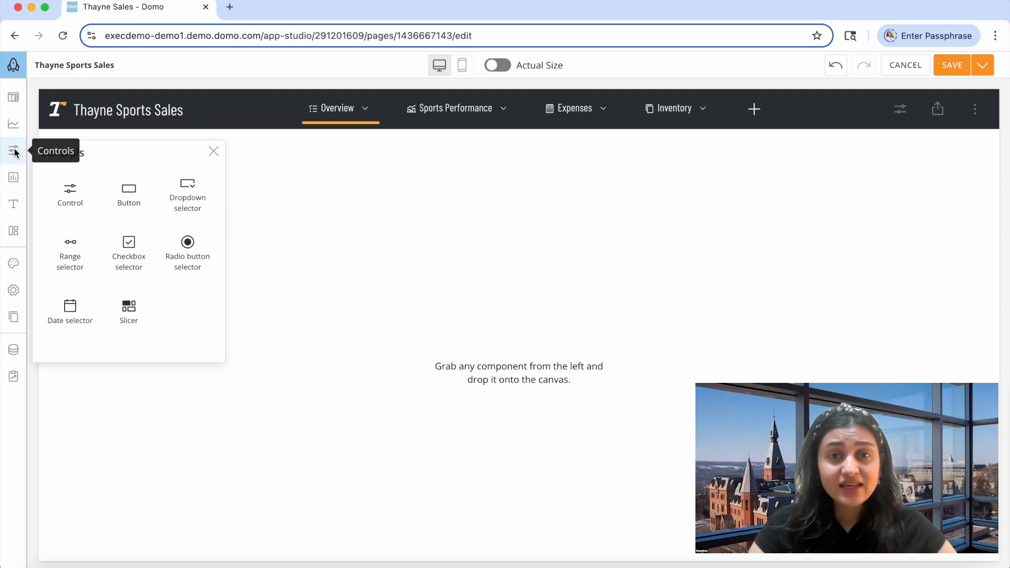
{"action": "left_click", "coordinate": [13, 178]}
{"action": "left_click", "coordinate": [15, 204]}
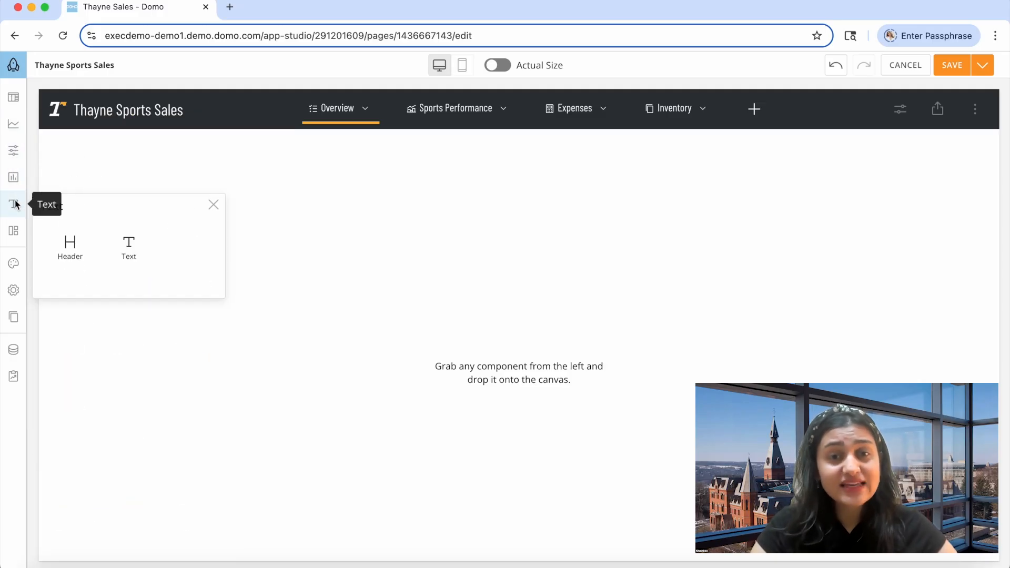
{"action": "left_click", "coordinate": [14, 230]}
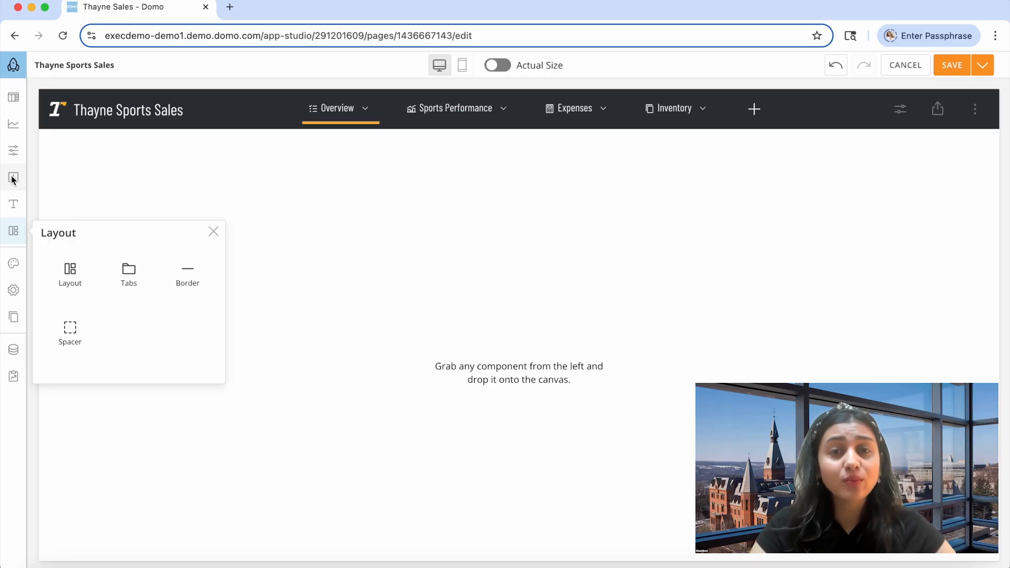
Add a checkbox selector to the empty Overview page, based on the Retail dataset.
{"action": "left_click", "coordinate": [14, 152]}
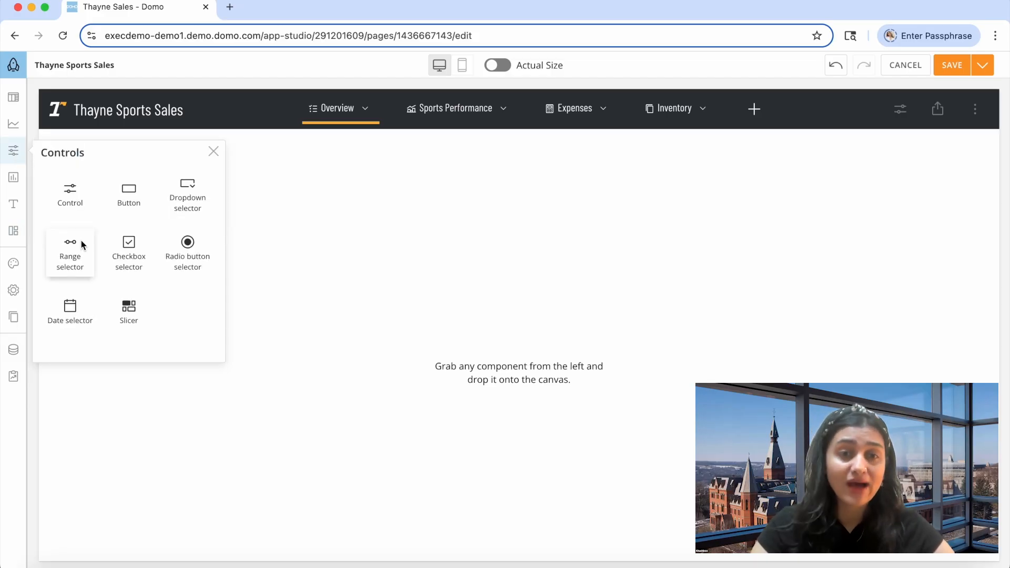
{"action": "left_click_drag", "start_coordinate": [128, 263], "coordinate": [397, 239]}
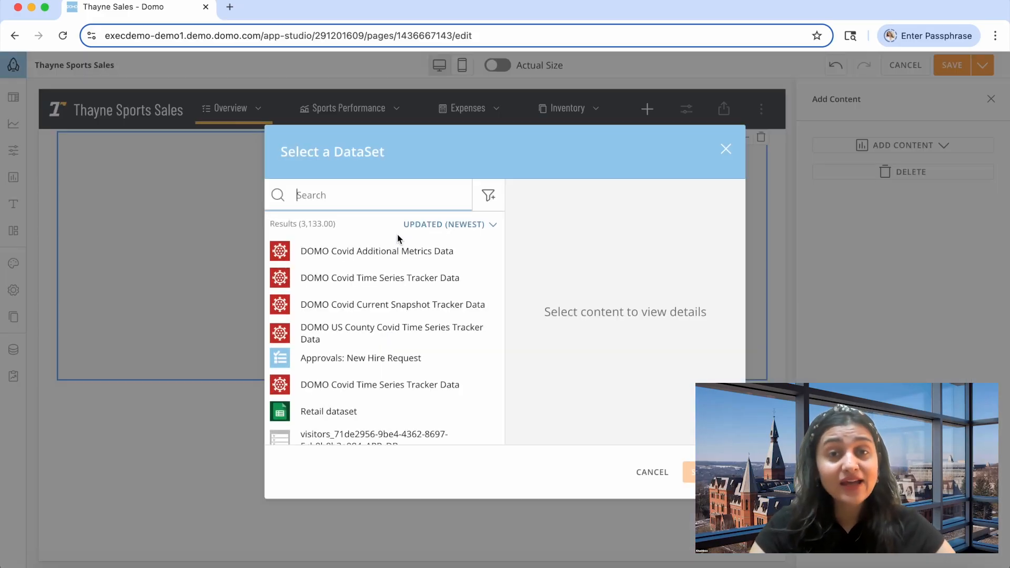
{"action": "type", "text": "retail"}
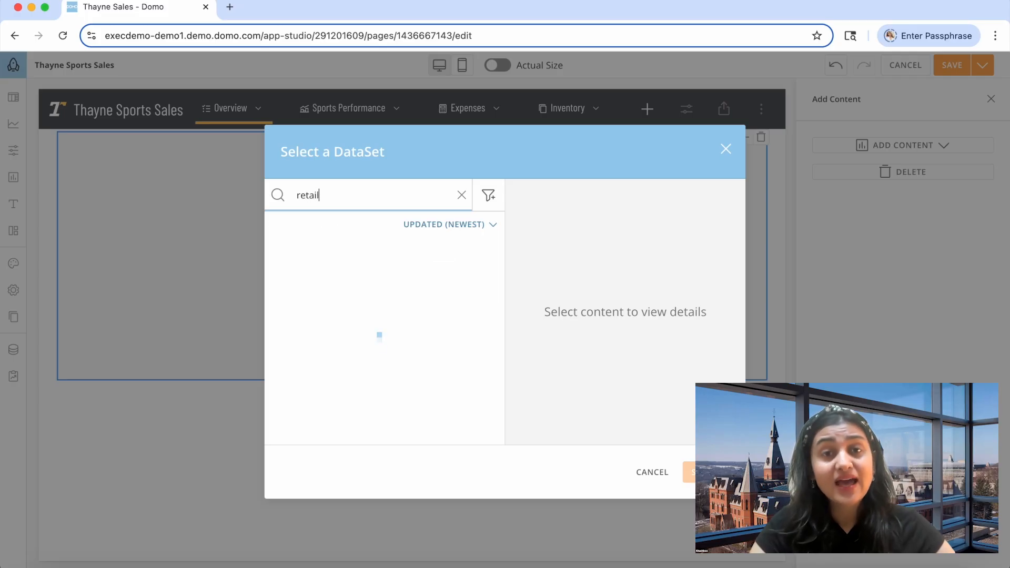
{"action": "left_click", "coordinate": [389, 258]}
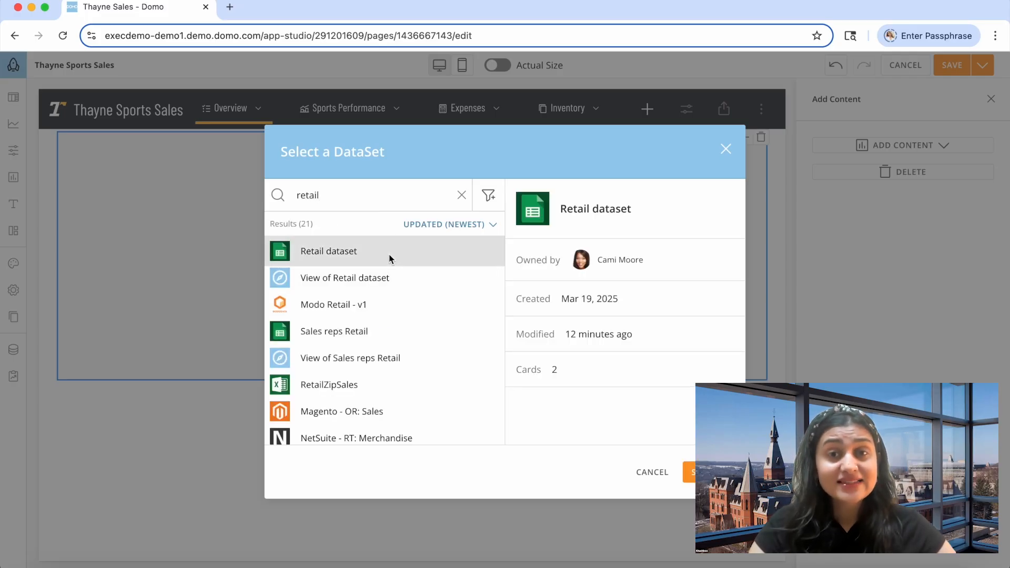
{"action": "left_click", "coordinate": [707, 473]}
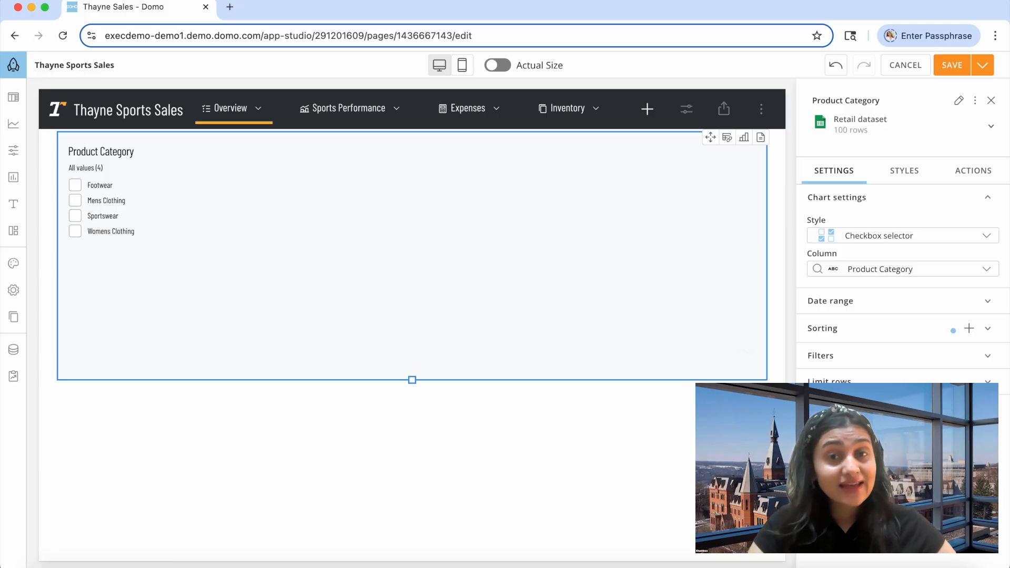
Add a bar chart from the Retail dataset beside the checkbox selector and widen it toward the selector.
{"action": "left_click", "coordinate": [15, 150]}
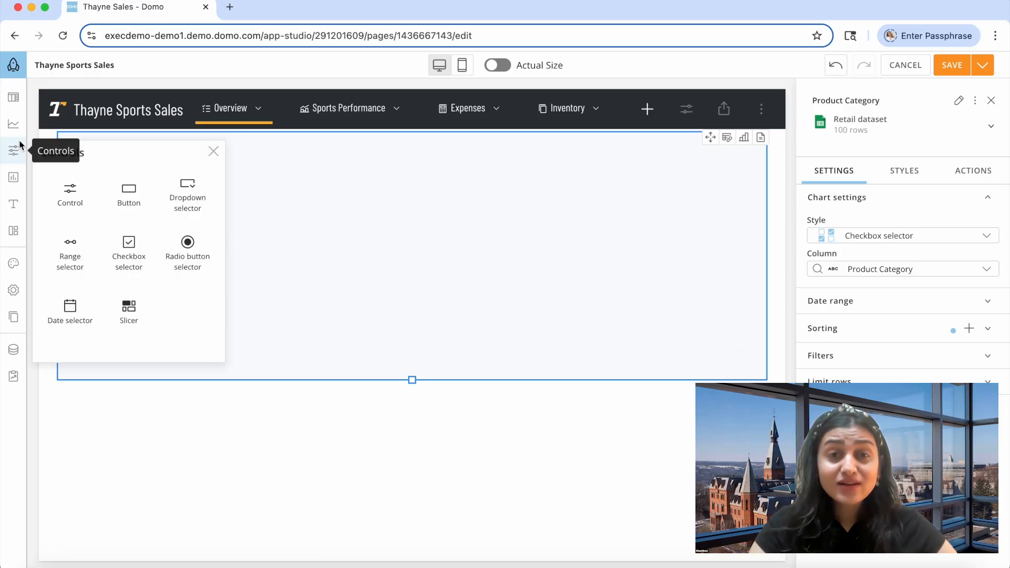
{"action": "left_click", "coordinate": [13, 124]}
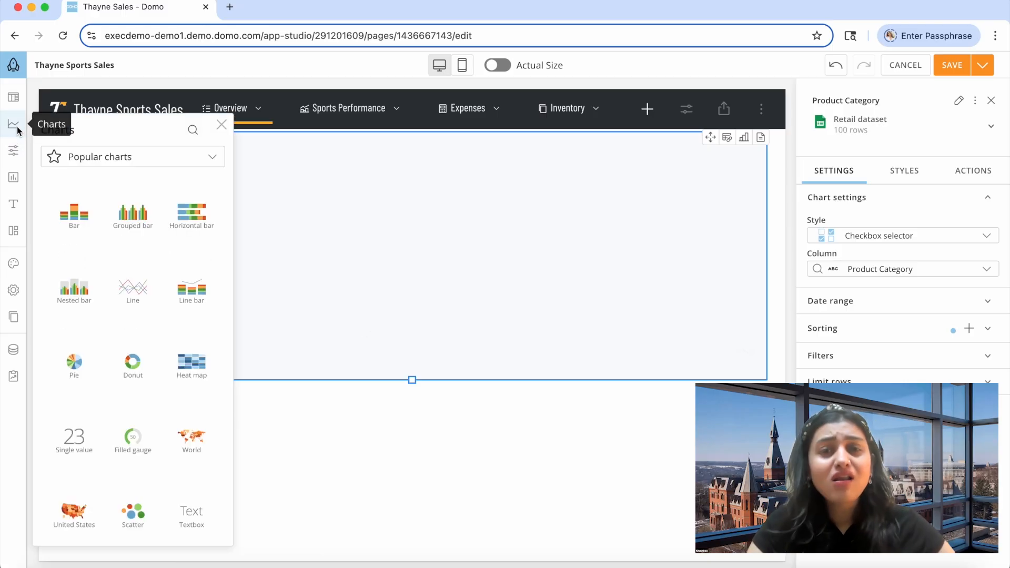
{"action": "left_click_drag", "start_coordinate": [67, 212], "coordinate": [767, 242]}
{"action": "type", "text": "retail"}
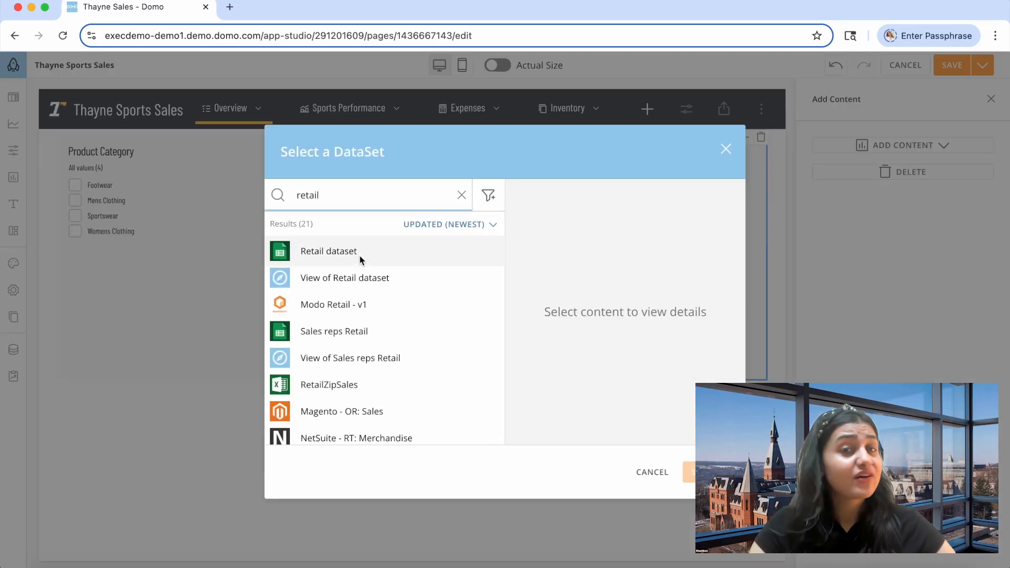
{"action": "left_click", "coordinate": [361, 258]}
{"action": "left_click", "coordinate": [704, 472]}
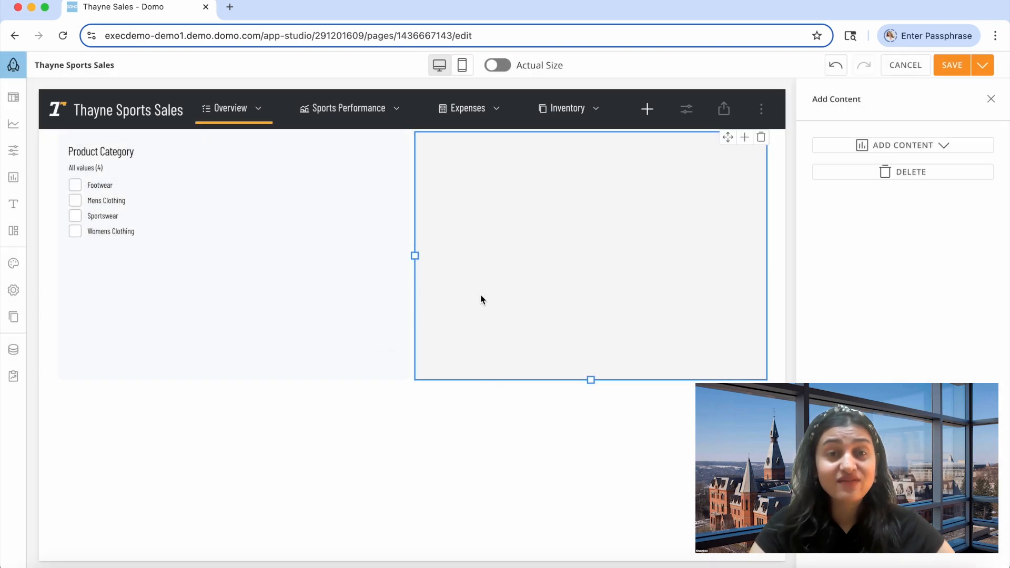
{"action": "left_click_drag", "start_coordinate": [415, 256], "coordinate": [204, 230]}
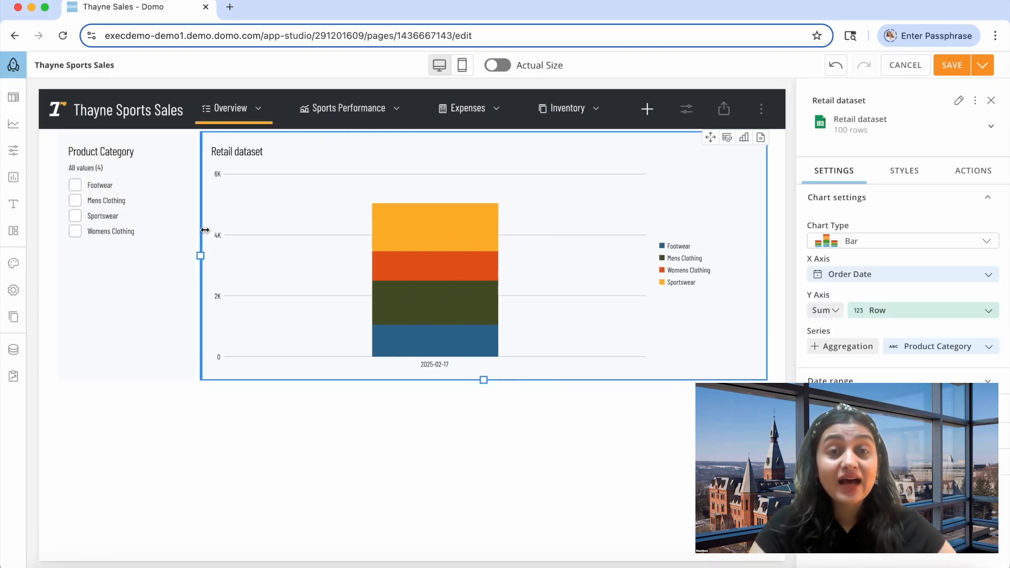
{"action": "left_click", "coordinate": [902, 274]}
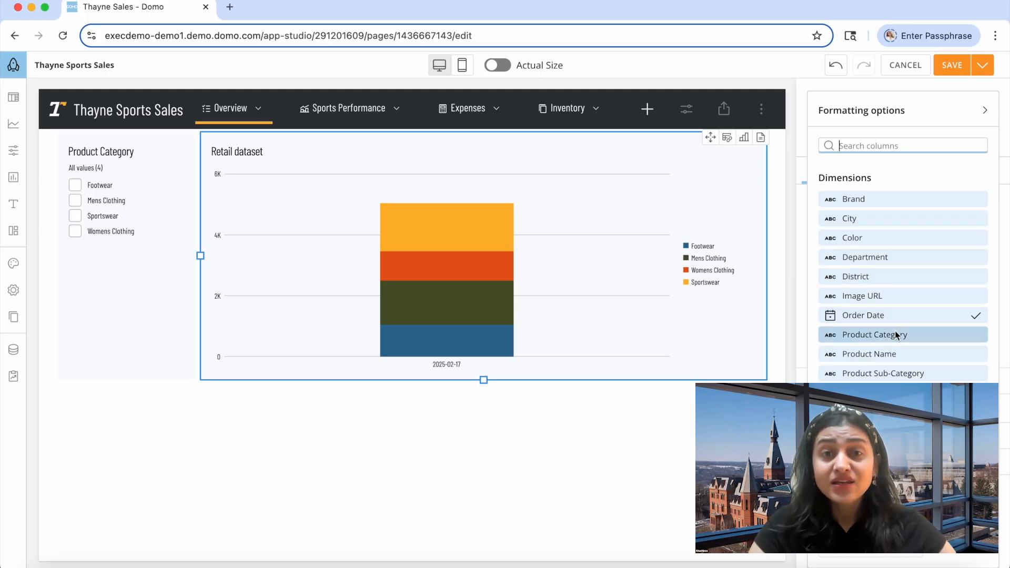
{"action": "left_click", "coordinate": [901, 373]}
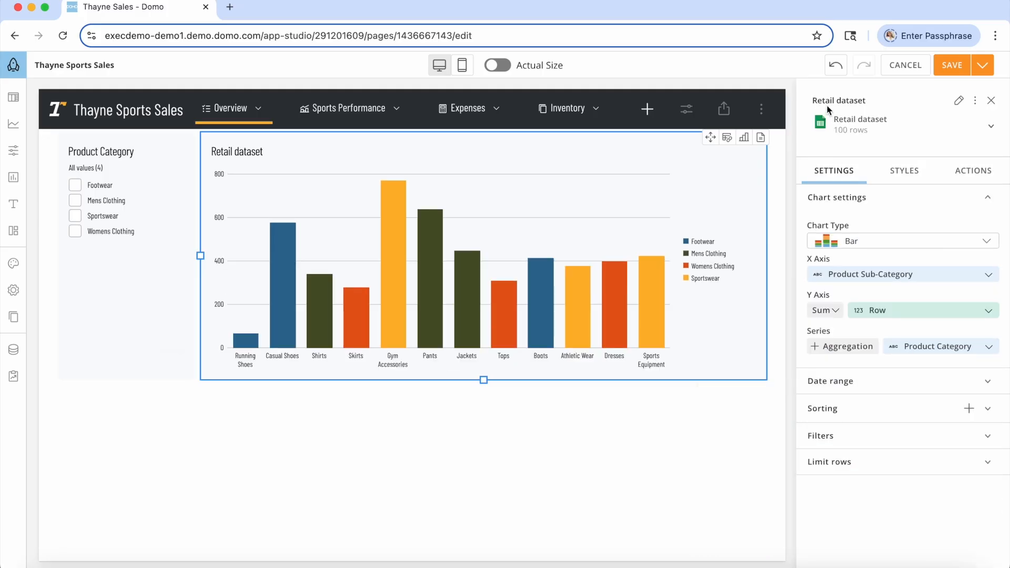
{"action": "left_click", "coordinate": [836, 70]}
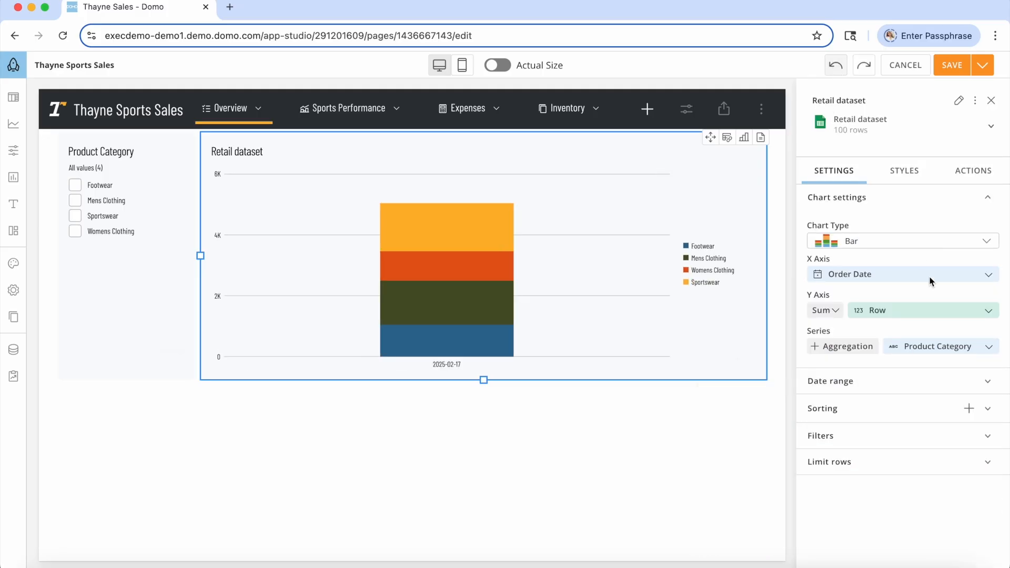
Plot the sum of Total Sales by Product Category in the bar chart and extend the chart downward.
{"action": "left_click", "coordinate": [896, 276]}
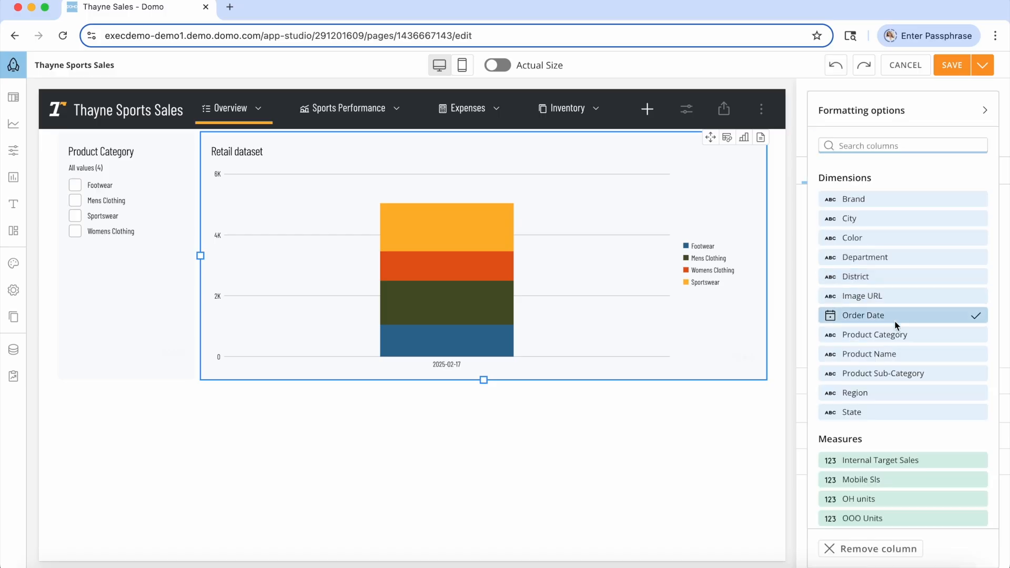
{"action": "left_click", "coordinate": [897, 336]}
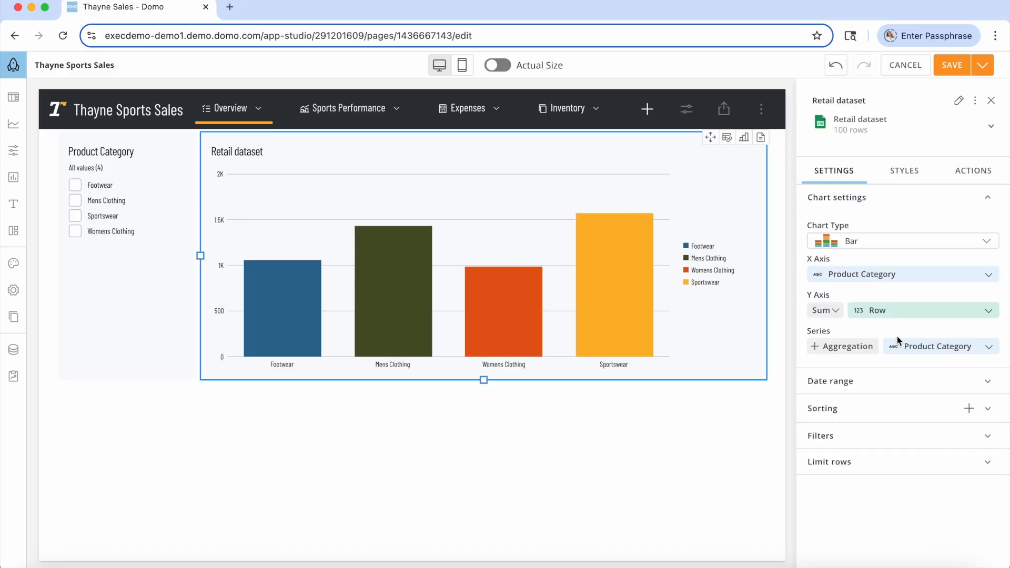
{"action": "left_click", "coordinate": [885, 318]}
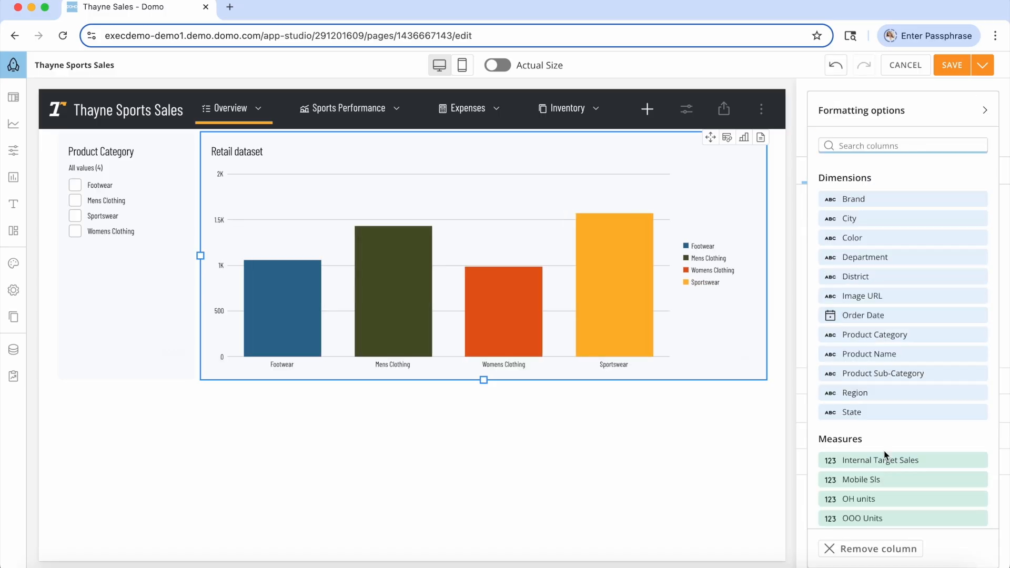
{"action": "scroll", "coordinate": [886, 452], "scroll_direction": "down", "scroll_amount": 5}
{"action": "left_click", "coordinate": [873, 411]}
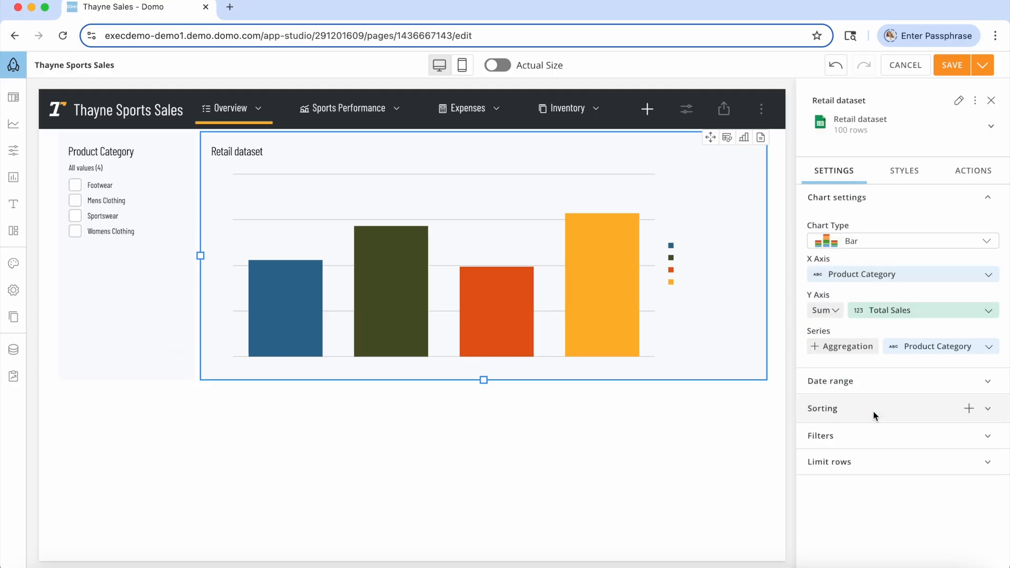
{"action": "left_click_drag", "start_coordinate": [482, 379], "coordinate": [479, 502]}
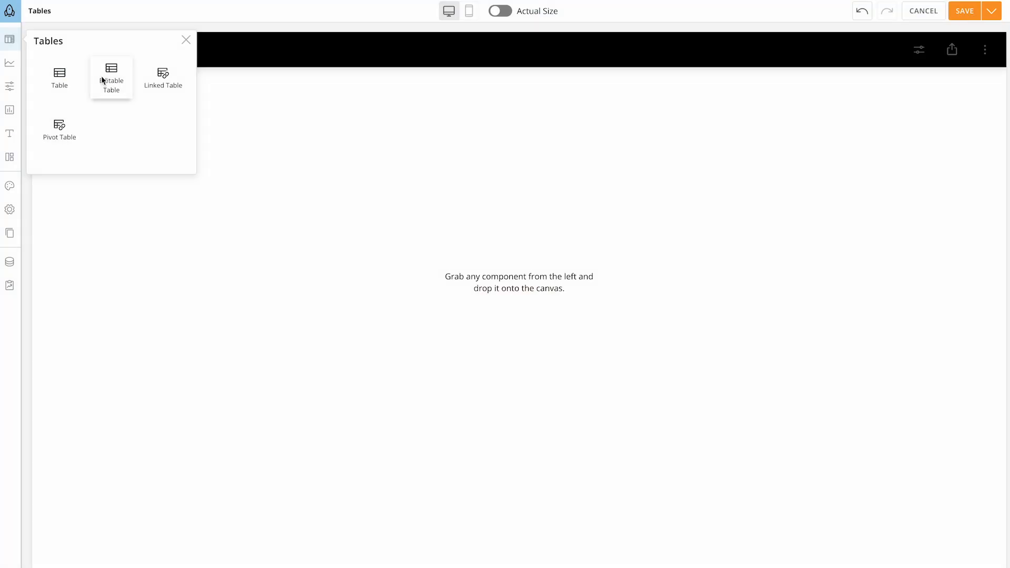
Place a new editable table on Page 1 of the Tables app and add another text column, a number column and a date column.
{"action": "left_click_drag", "start_coordinate": [101, 78], "coordinate": [527, 216]}
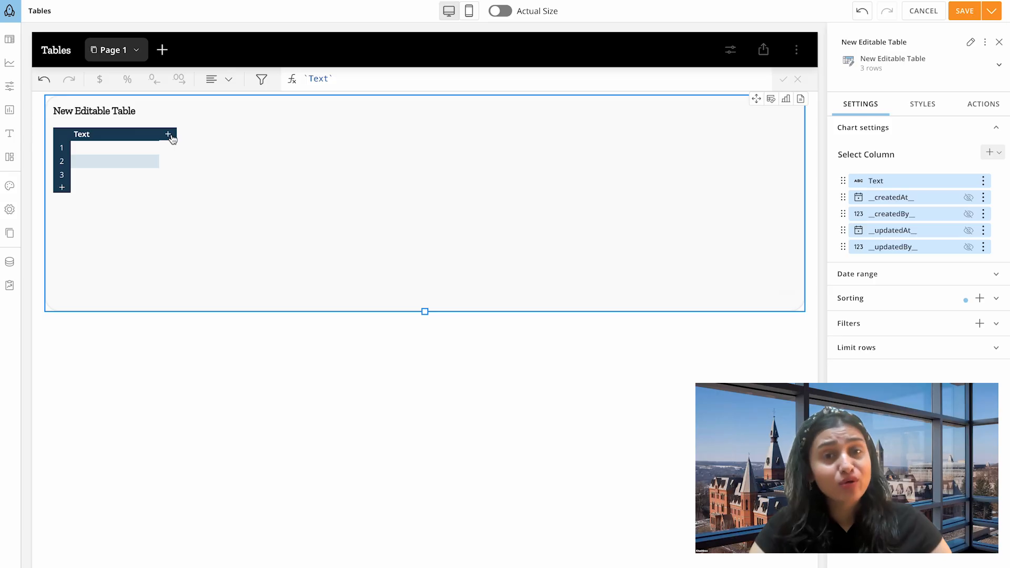
{"action": "left_click", "coordinate": [169, 135]}
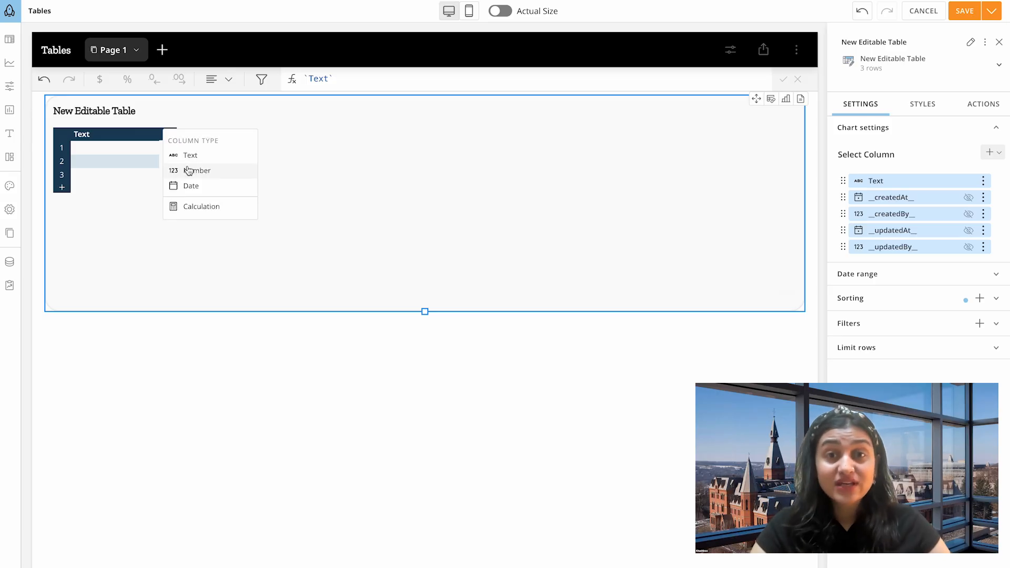
{"action": "left_click", "coordinate": [190, 155]}
{"action": "left_click", "coordinate": [258, 136]}
{"action": "left_click", "coordinate": [278, 169]}
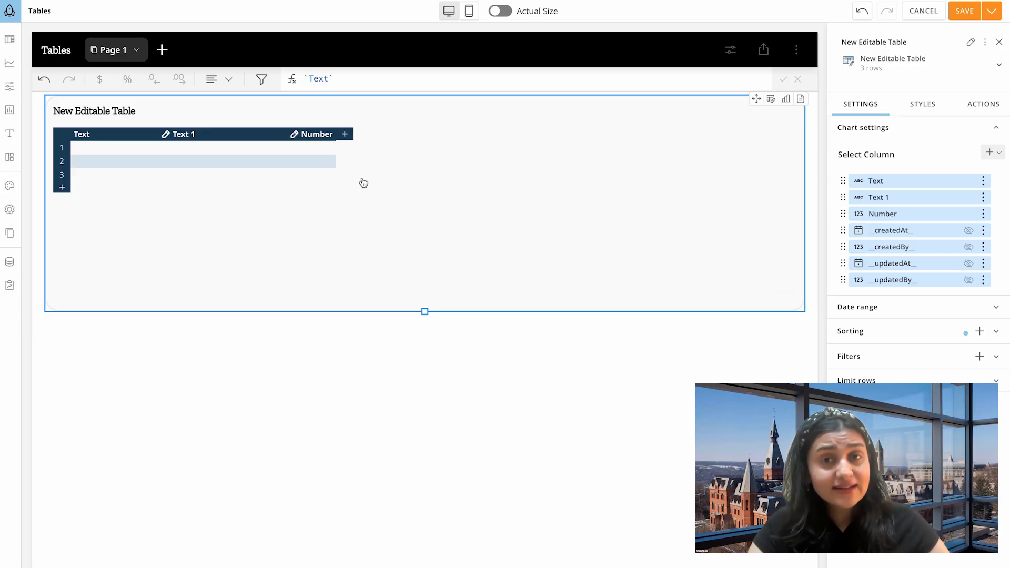
{"action": "left_click", "coordinate": [346, 135]}
{"action": "left_click", "coordinate": [369, 187]}
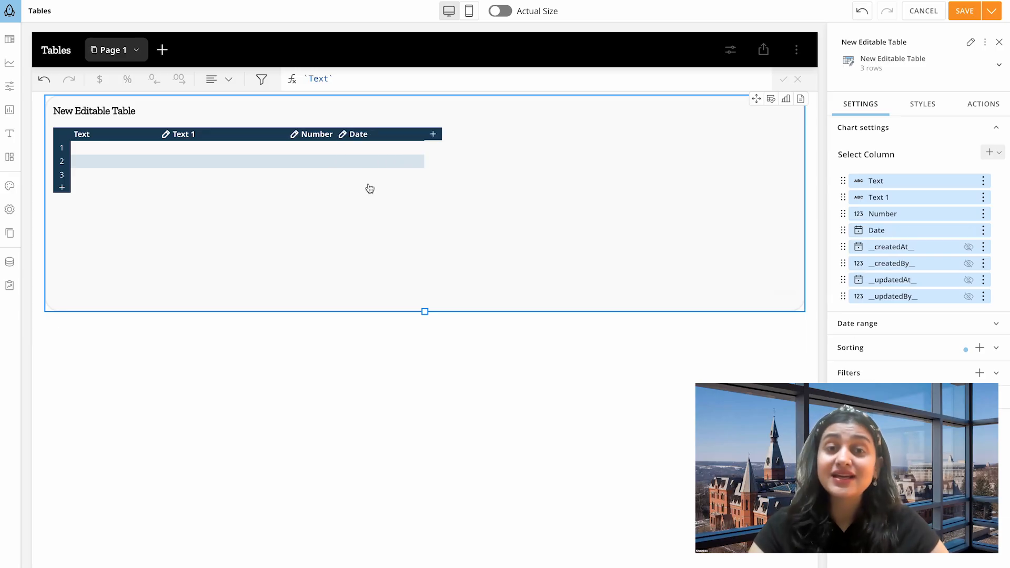
Rename the table's first text column to "Team name" and the second to "Project name".
{"action": "double_click", "coordinate": [111, 135]}
{"action": "type", "text": "Team name"}
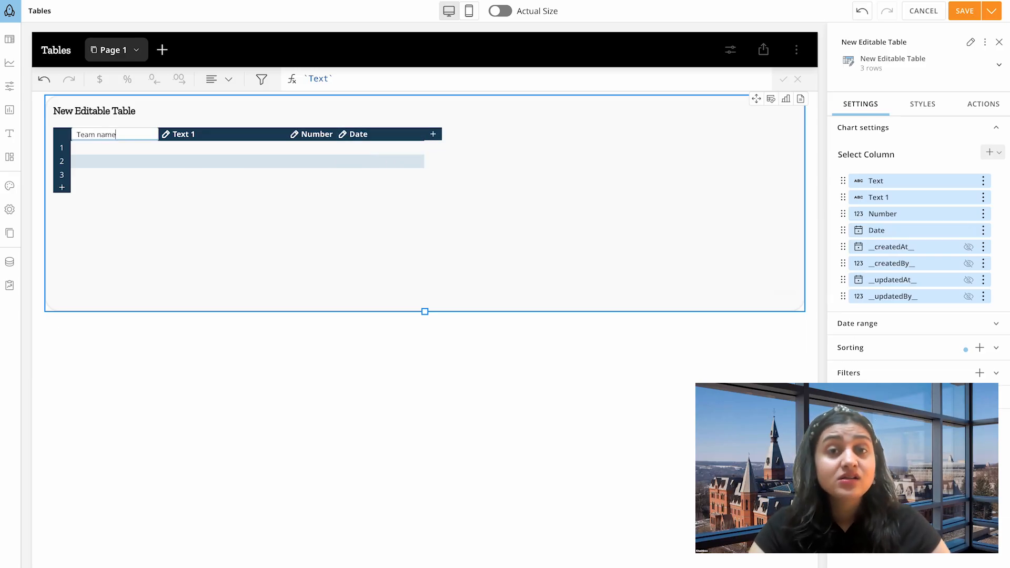
{"action": "key", "text": "Return"}
{"action": "double_click", "coordinate": [184, 134]}
{"action": "type", "text": "Projec"}
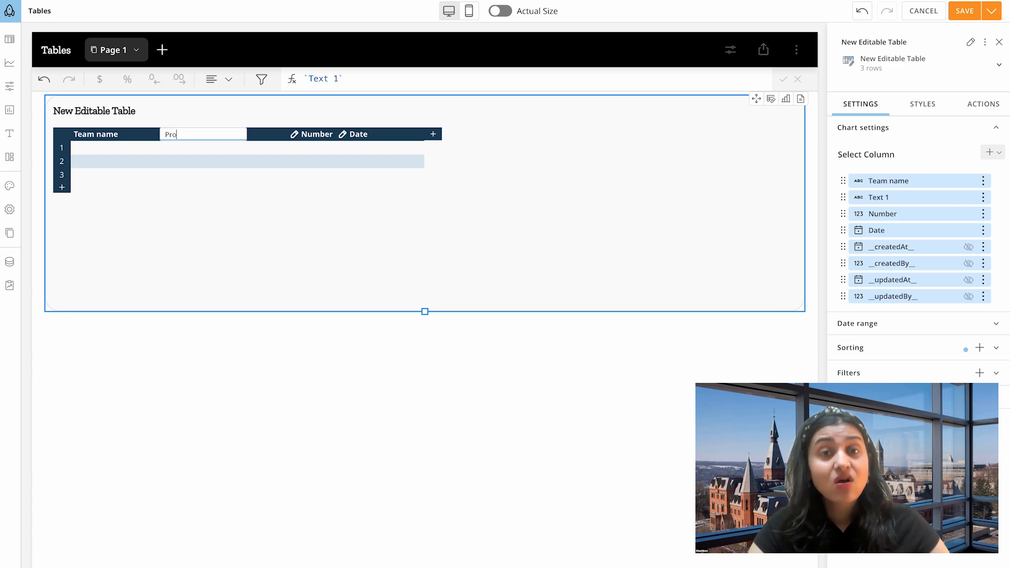
{"action": "key", "text": "Return"}
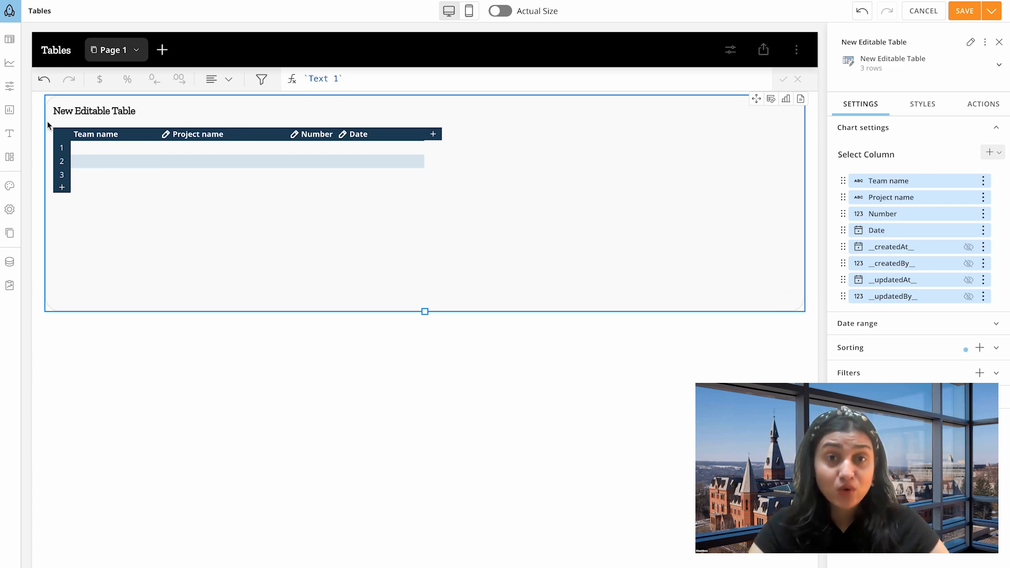
Fill in the team, project and amount rows, and format the amounts as dollar currency without decimals.
{"action": "left_click", "coordinate": [105, 153]}
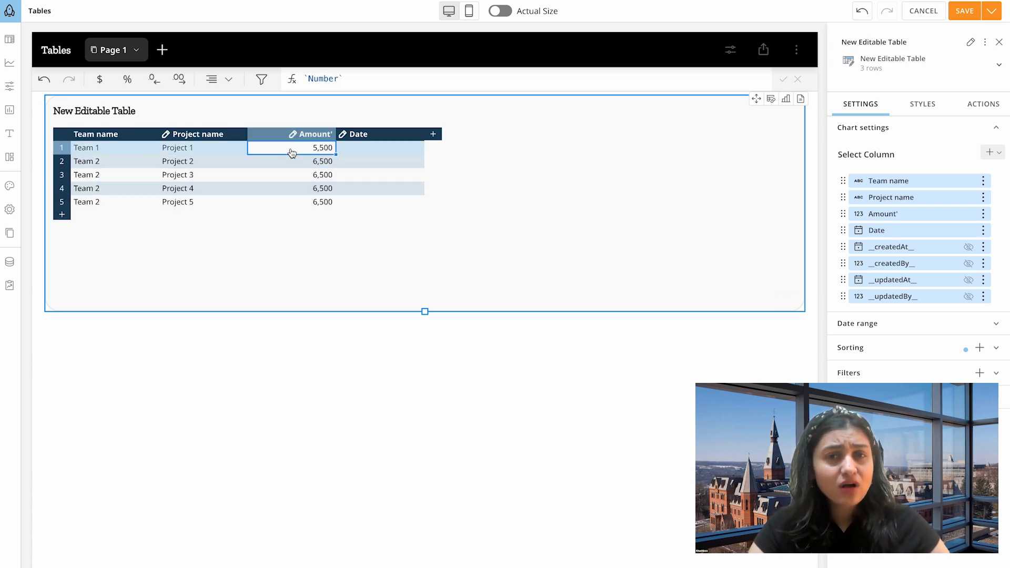
{"action": "left_click", "coordinate": [105, 83]}
{"action": "left_click", "coordinate": [153, 80]}
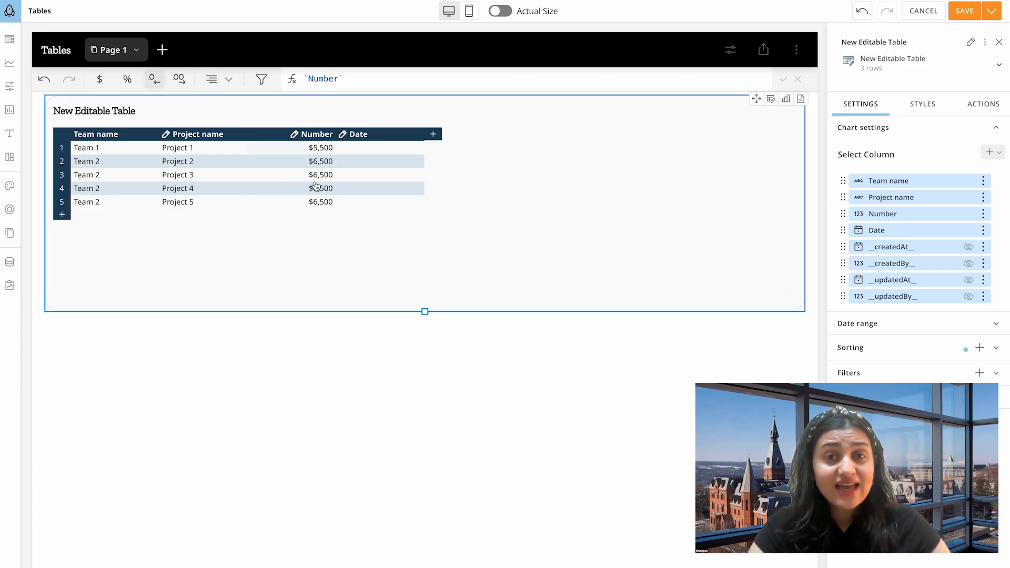
Set the date of the Project 1 row to 2025-09-11.
{"action": "left_click", "coordinate": [410, 148]}
{"action": "left_click", "coordinate": [418, 147]}
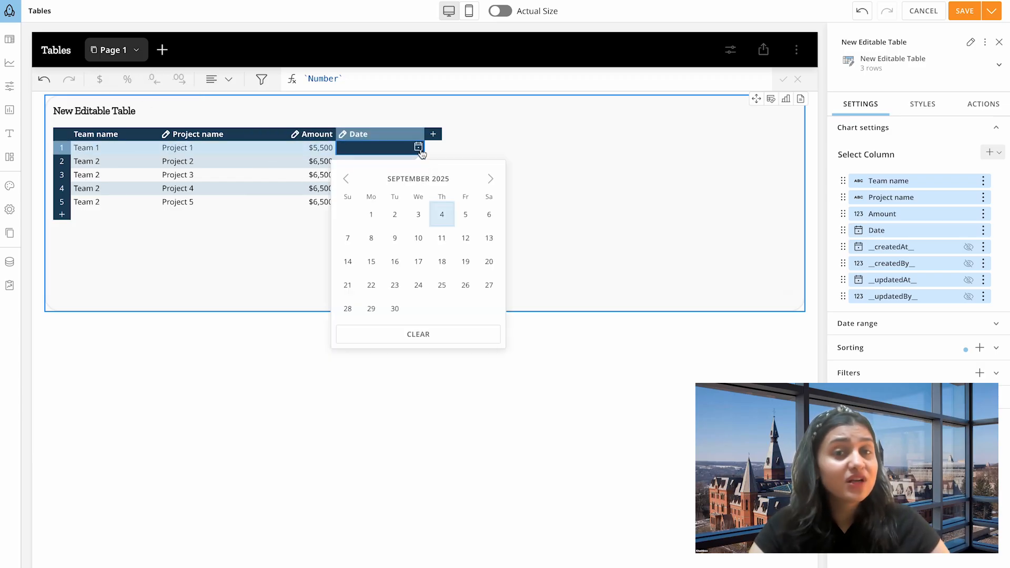
{"action": "left_click", "coordinate": [442, 239]}
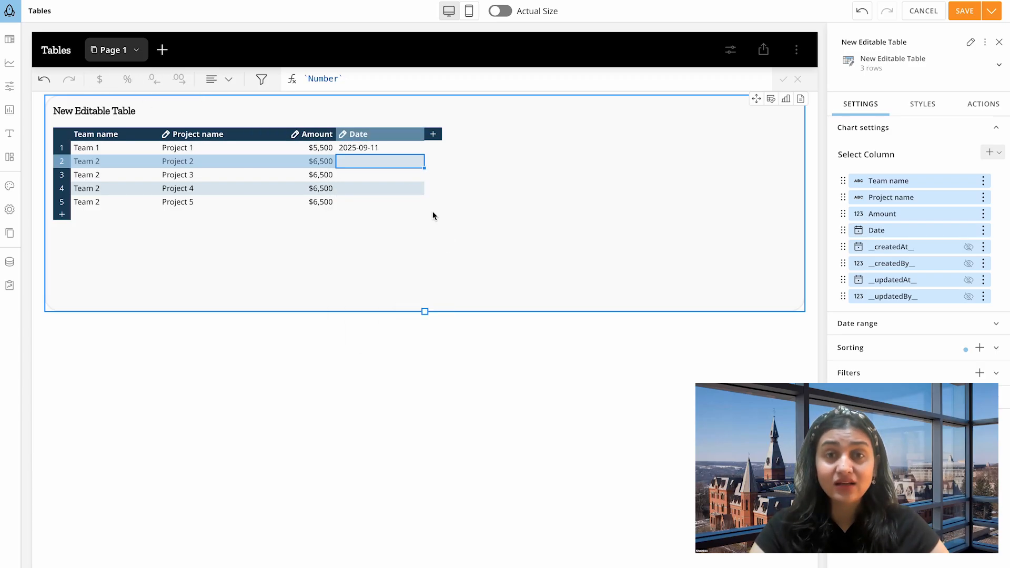
{"action": "left_click", "coordinate": [152, 137]}
{"action": "left_click", "coordinate": [196, 157]}
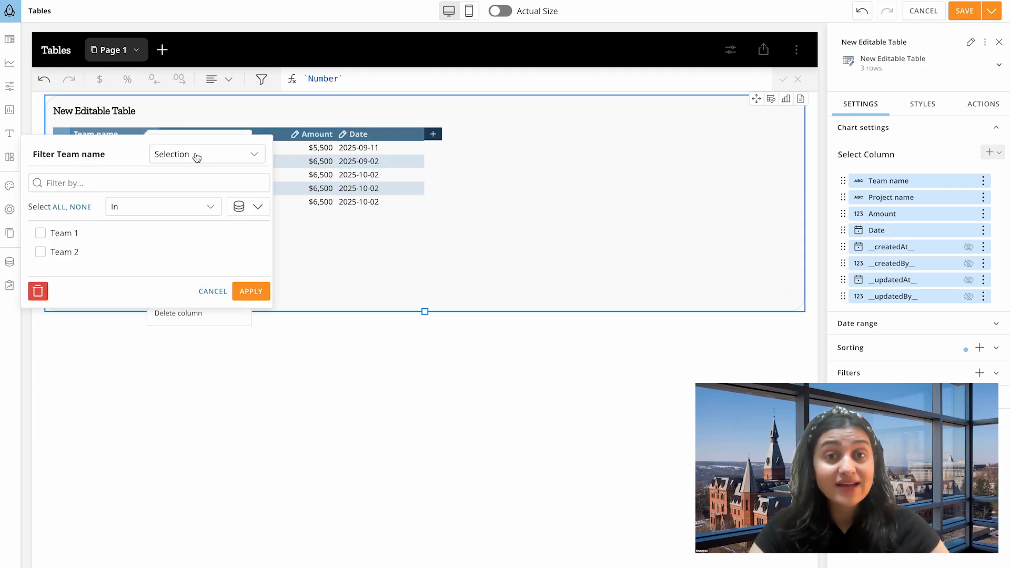
{"action": "left_click", "coordinate": [221, 291]}
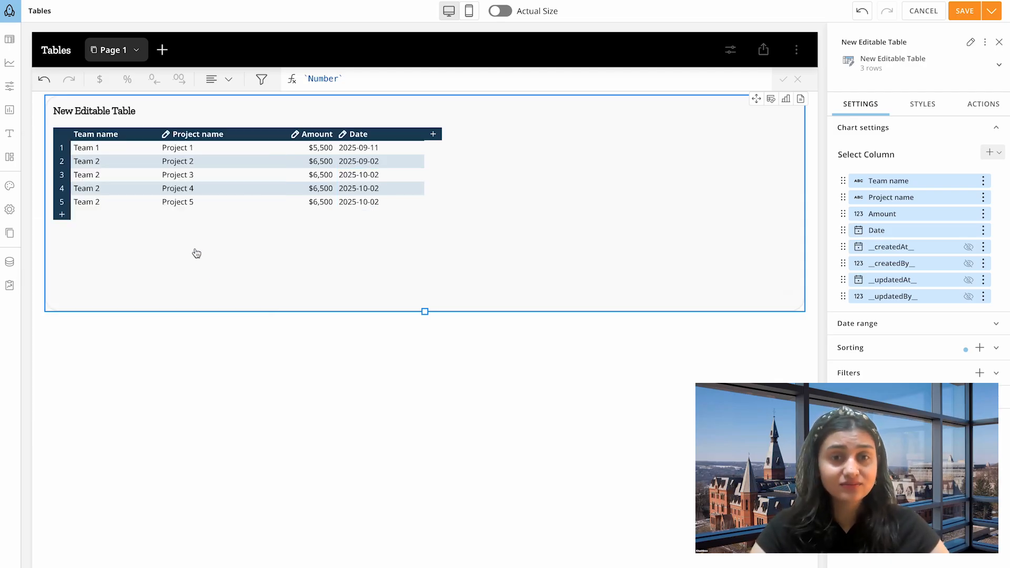
{"action": "key", "text": "ctrl+z"}
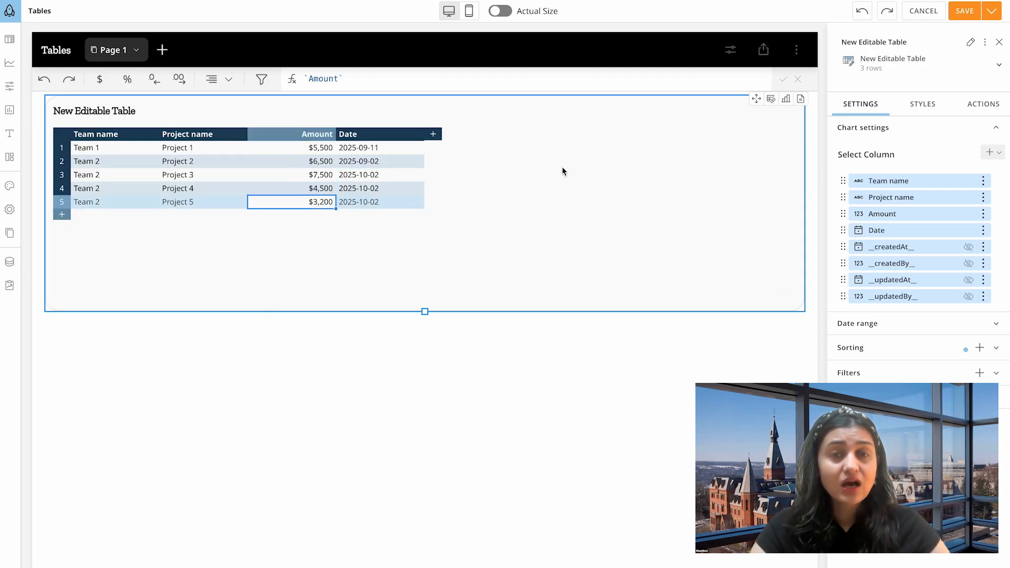
Create a chart from the editable table.
{"action": "left_click", "coordinate": [786, 99]}
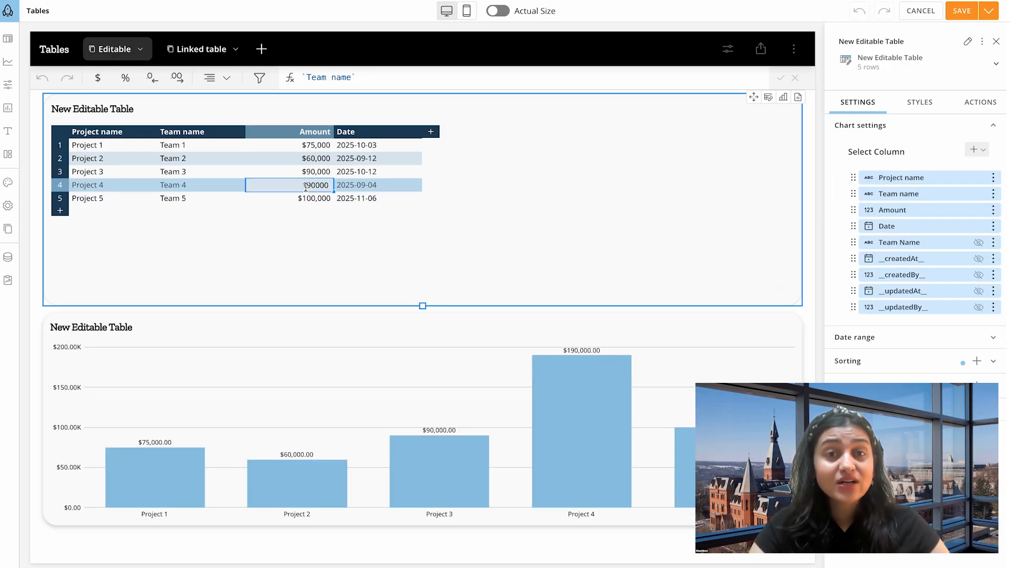
Set the amount of the Project 4 row to 250000 and open the Project 5 amount for editing.
{"action": "type", "text": "250000"}
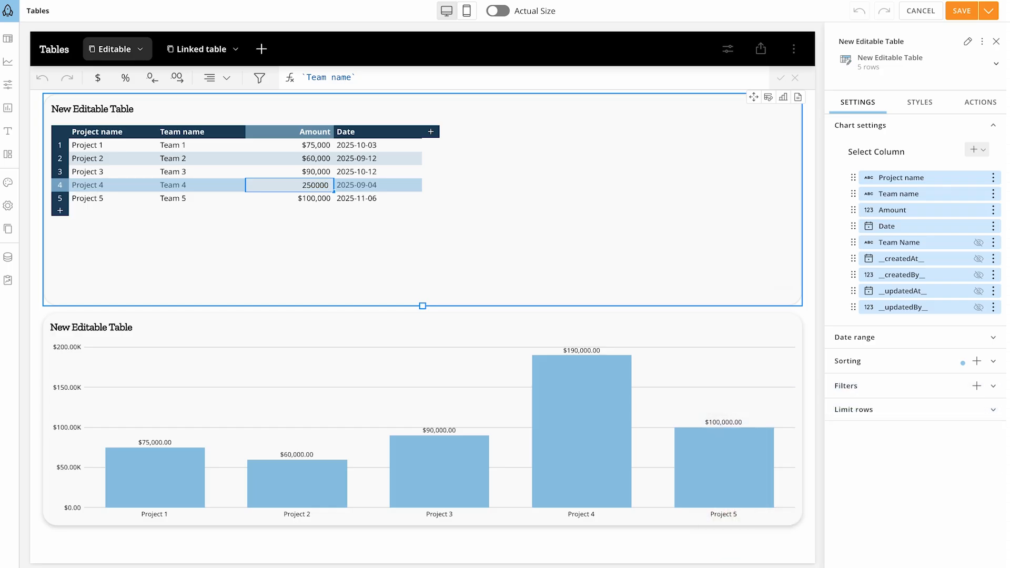
{"action": "key", "text": "Return"}
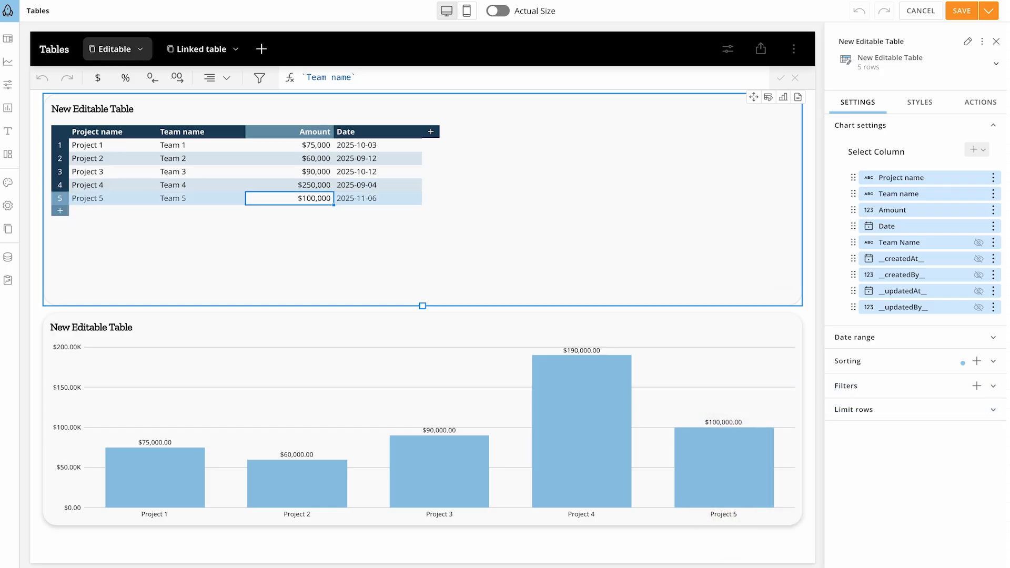
{"action": "double_click", "coordinate": [326, 200]}
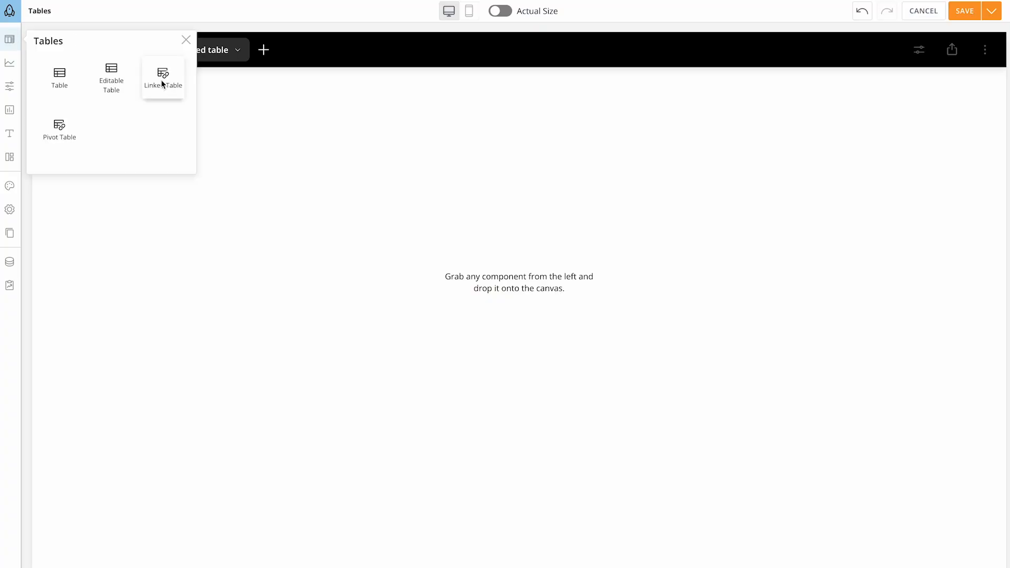
Add a linked table to the Linked table page, using the "Sales by region for linked table" dataset as its source.
{"action": "left_click_drag", "start_coordinate": [162, 85], "coordinate": [486, 276]}
{"action": "left_click", "coordinate": [417, 359]}
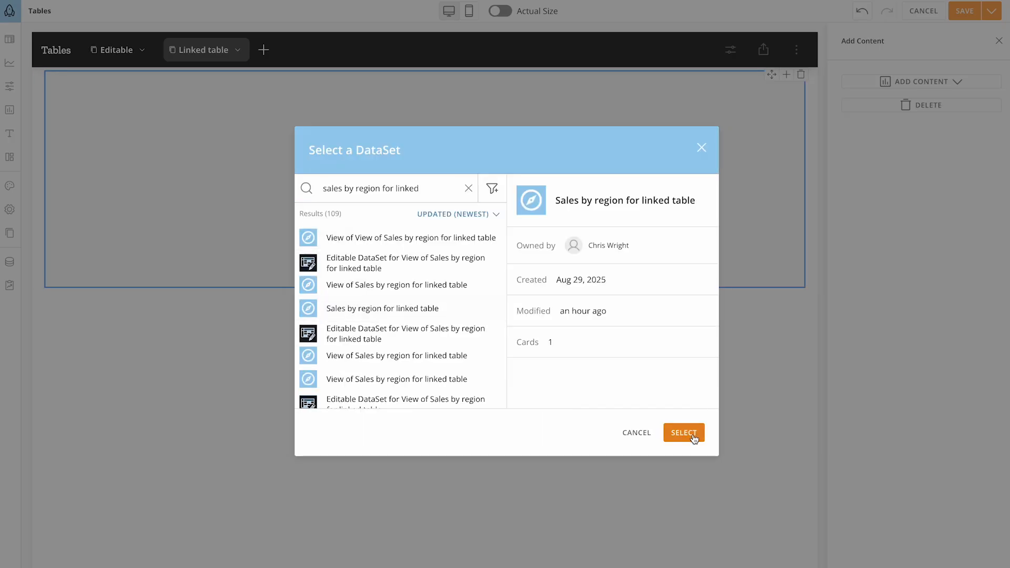
{"action": "left_click", "coordinate": [684, 432]}
Use Region as the unique column key, include all viewable columns, and save the linked table.
{"action": "left_click", "coordinate": [513, 227]}
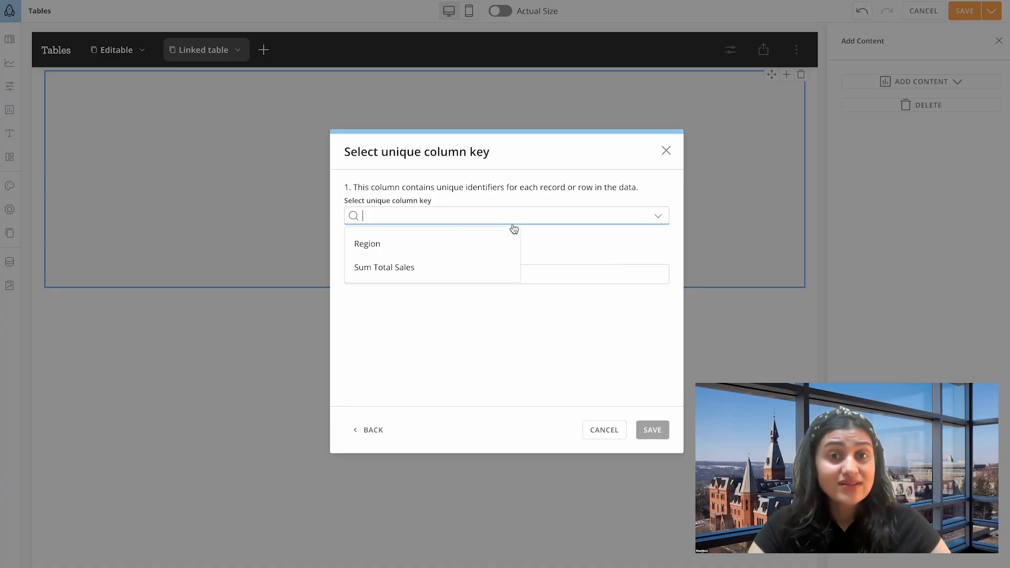
{"action": "left_click", "coordinate": [408, 244]}
{"action": "left_click", "coordinate": [400, 274]}
{"action": "left_click", "coordinate": [394, 299]}
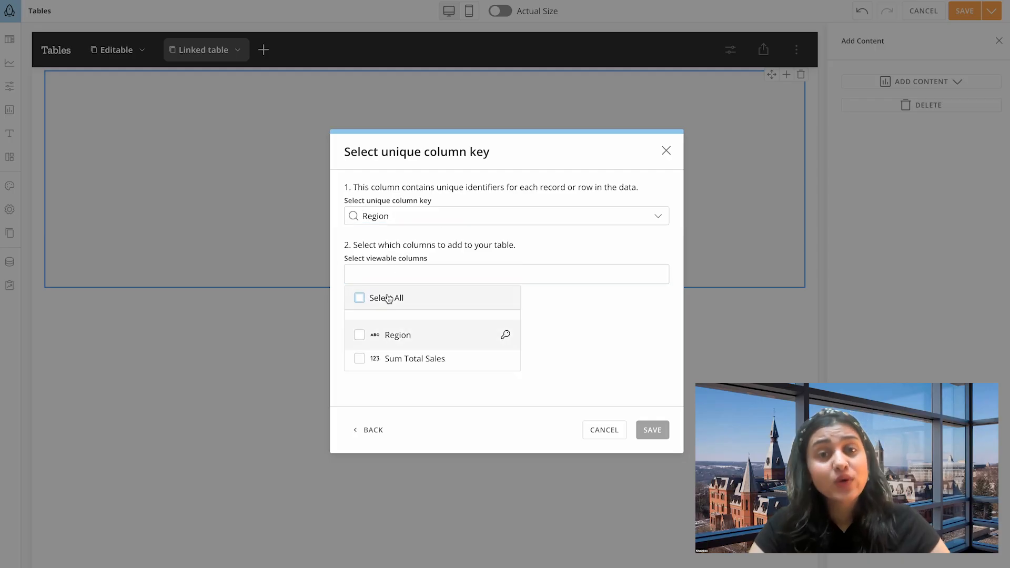
{"action": "left_click", "coordinate": [651, 433]}
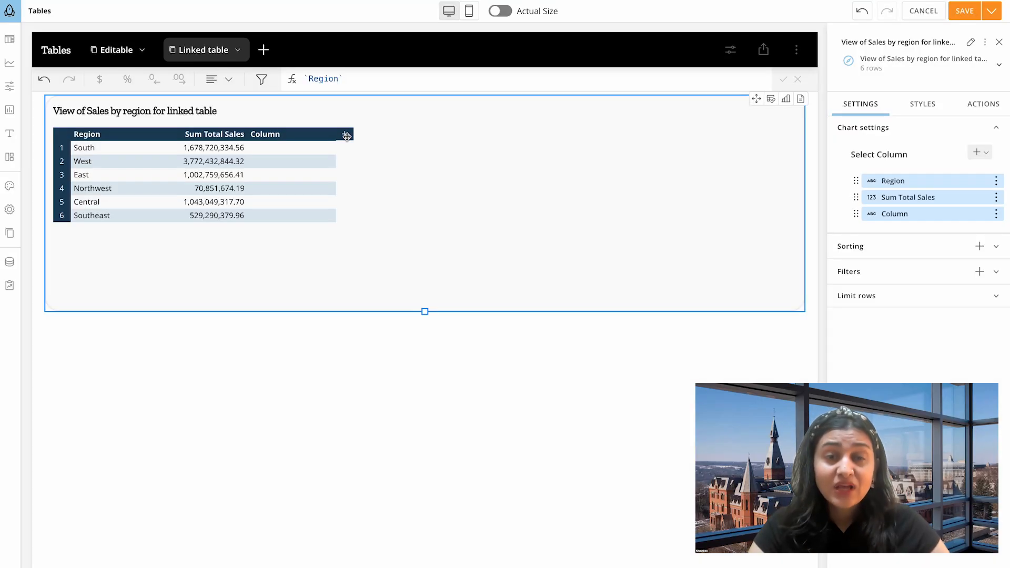
Add a number column to the linked table and name it "Forecast".
{"action": "left_click", "coordinate": [344, 134]}
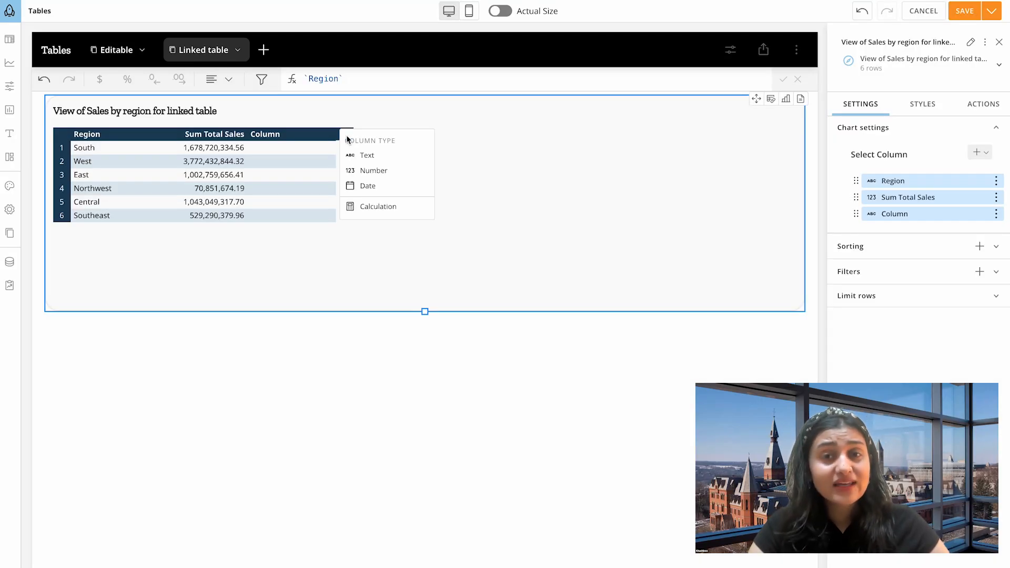
{"action": "left_click", "coordinate": [367, 174]}
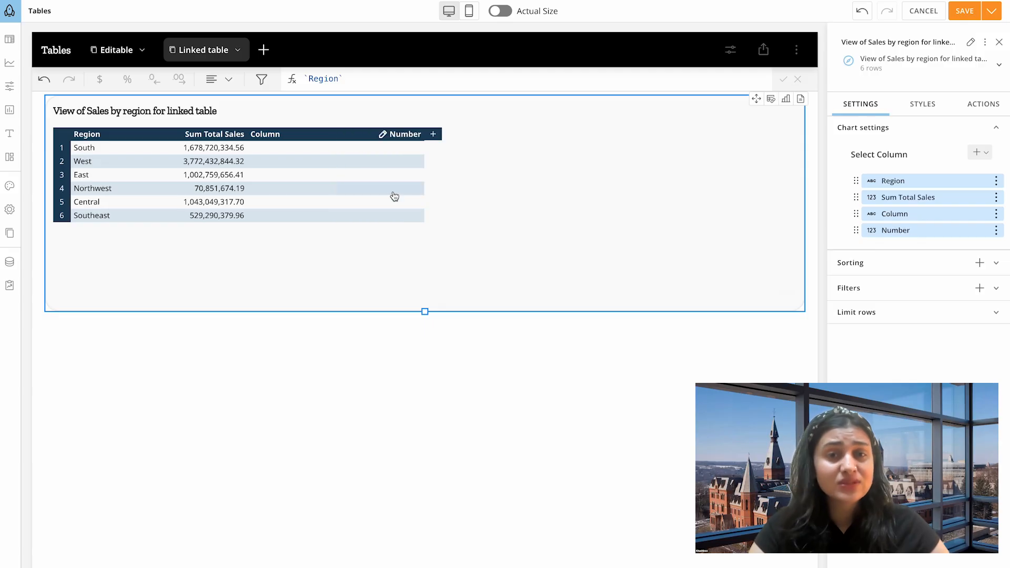
{"action": "left_click", "coordinate": [369, 136]}
{"action": "double_click", "coordinate": [368, 134]}
{"action": "type", "text": "Forecast"}
{"action": "key", "text": "Return"}
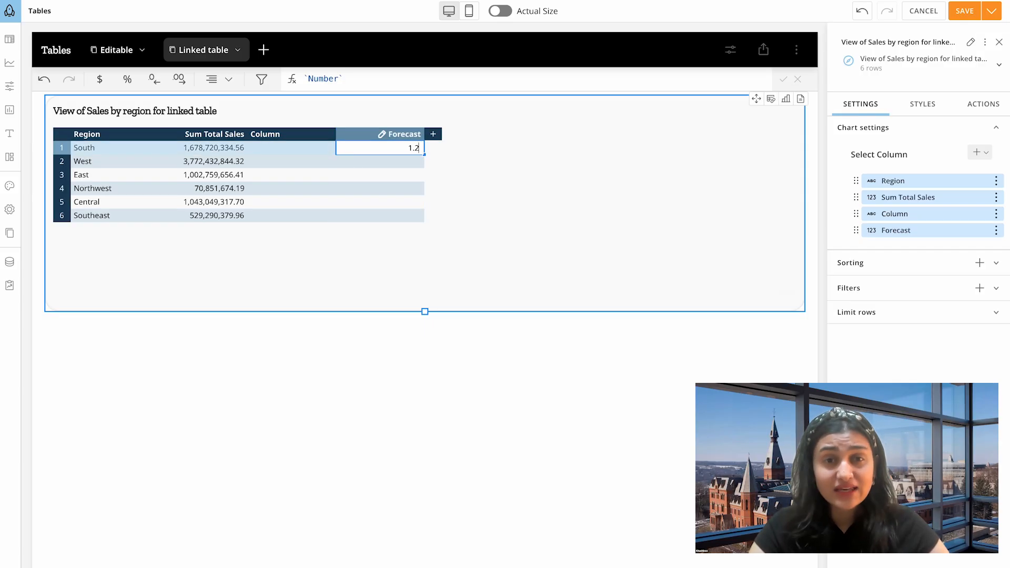
Fill the Forecast column from South through Southeast with 1.2, 1.34, 1.05, 1.06, 1.08 and 1.07.
{"action": "type", "text": "1.2"}
{"action": "key", "text": "Return"}
{"action": "type", "text": "1"}
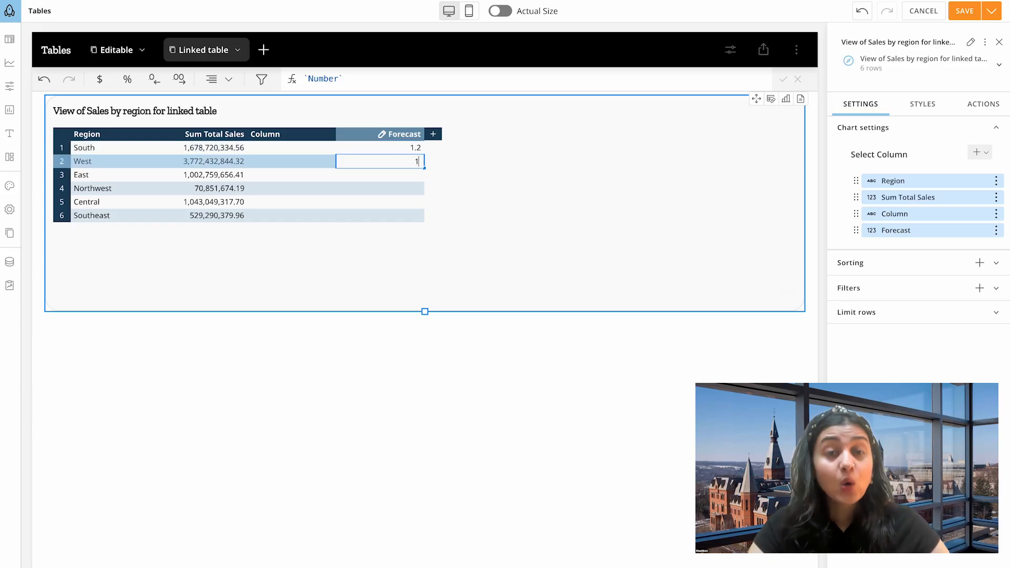
{"action": "type", "text": ".3"}
{"action": "type", "text": "4"}
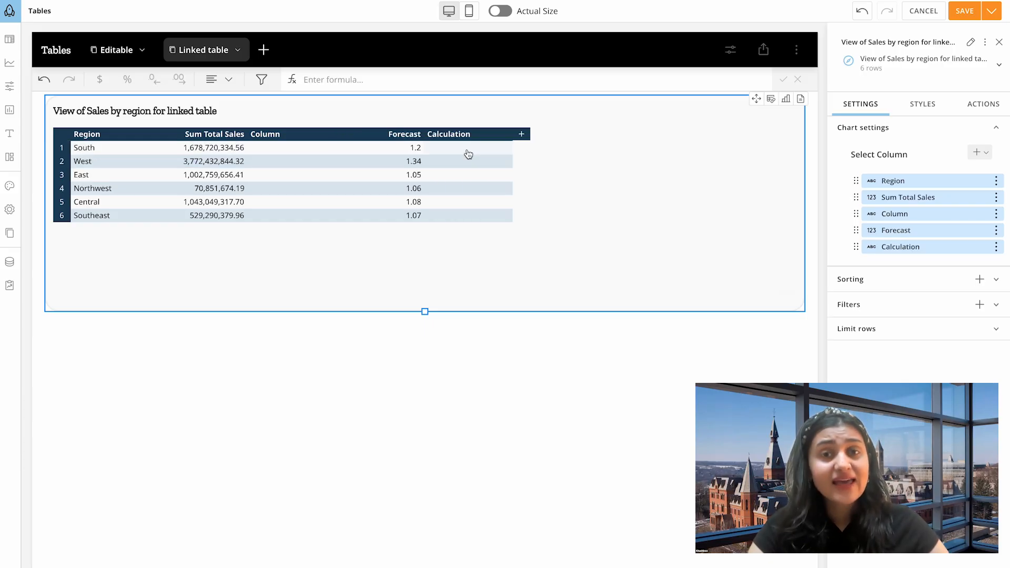
Define the Calculation column with the formula `Sum Total Sales` * `Forecast` and apply it.
{"action": "left_click", "coordinate": [468, 150]}
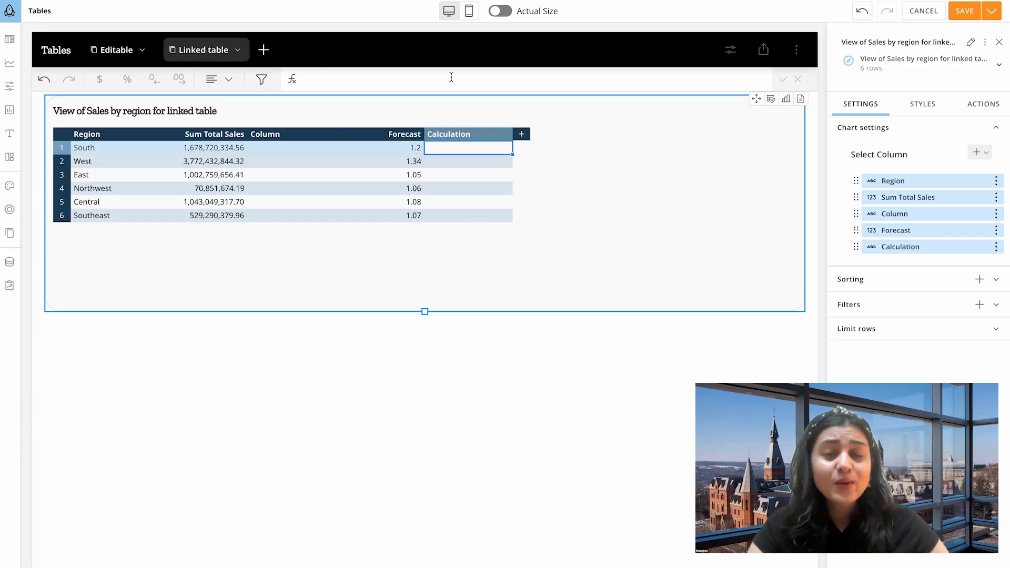
{"action": "left_click", "coordinate": [451, 77]}
{"action": "type", "text": "sum"}
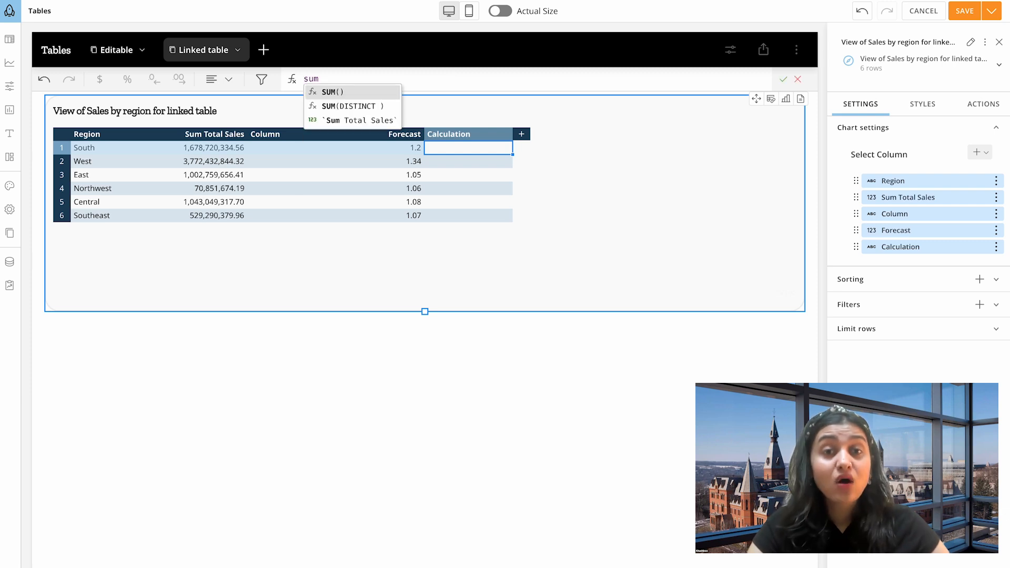
{"action": "key", "text": "Down"}
{"action": "key", "text": "Down"}
{"action": "key", "text": "Return"}
{"action": "type", "text": "* Fo"}
{"action": "key", "text": "Down"}
{"action": "key", "text": "Down"}
{"action": "key", "text": "Down"}
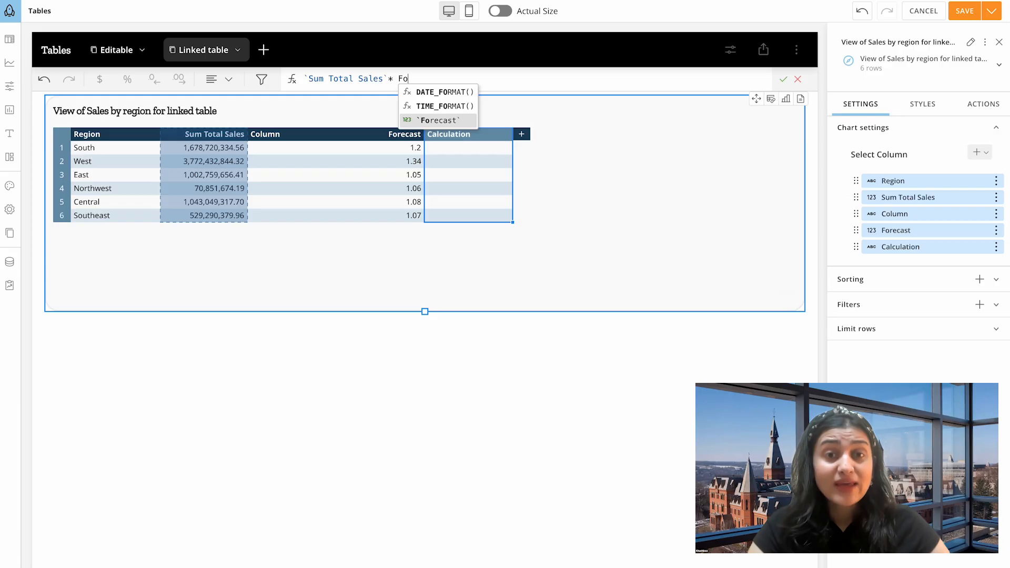
{"action": "key", "text": "Up"}
{"action": "key", "text": "Return"}
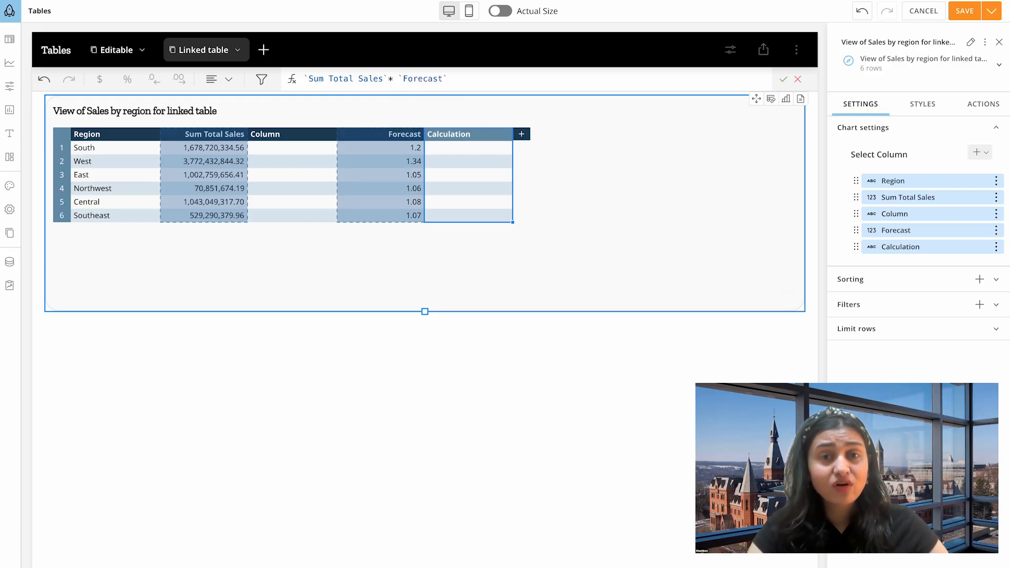
{"action": "left_click", "coordinate": [782, 78]}
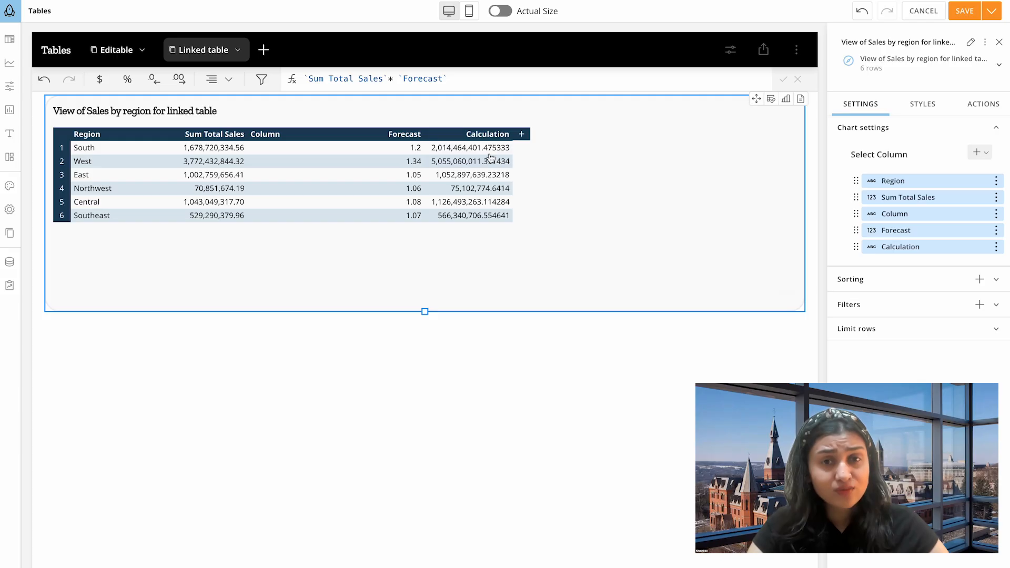
Format the Calculation column as dollar currency without decimals, and move the Forecast and Calculation columns ahead of the blank text column.
{"action": "left_click", "coordinate": [456, 136]}
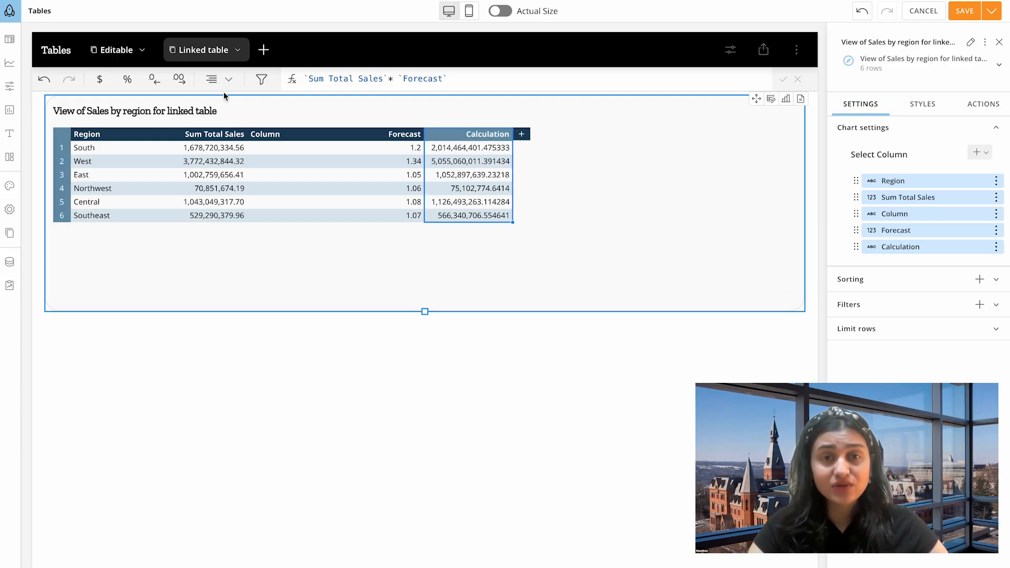
{"action": "left_click", "coordinate": [99, 80]}
{"action": "left_click", "coordinate": [154, 80]}
{"action": "left_click_drag", "start_coordinate": [391, 138], "coordinate": [336, 138]}
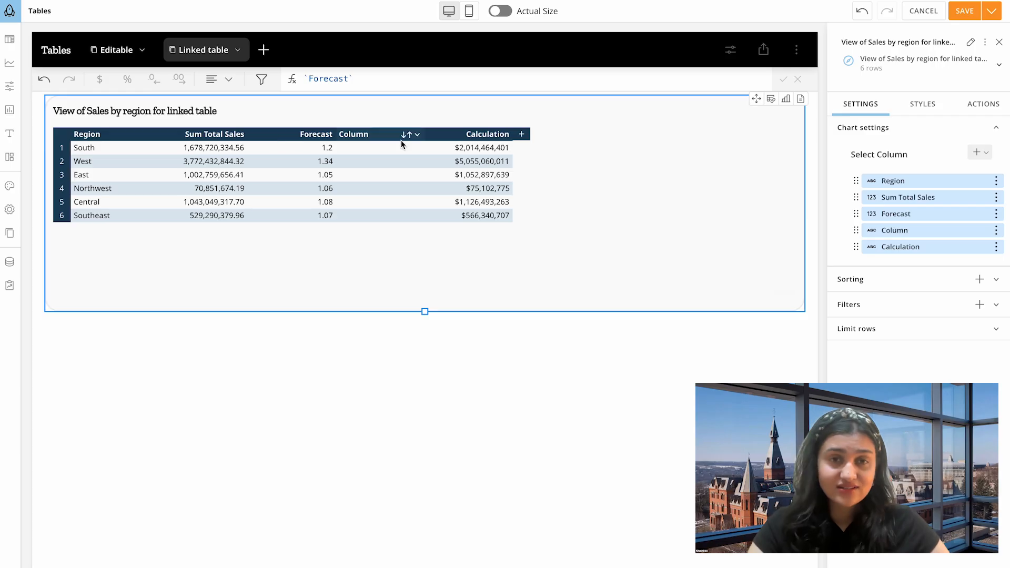
{"action": "left_click_drag", "start_coordinate": [473, 136], "coordinate": [373, 141]}
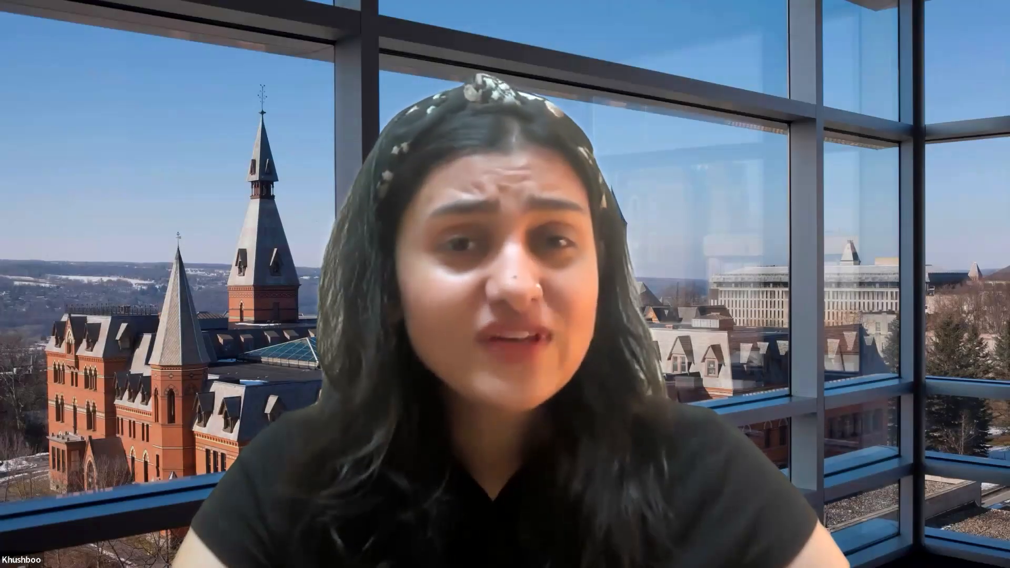